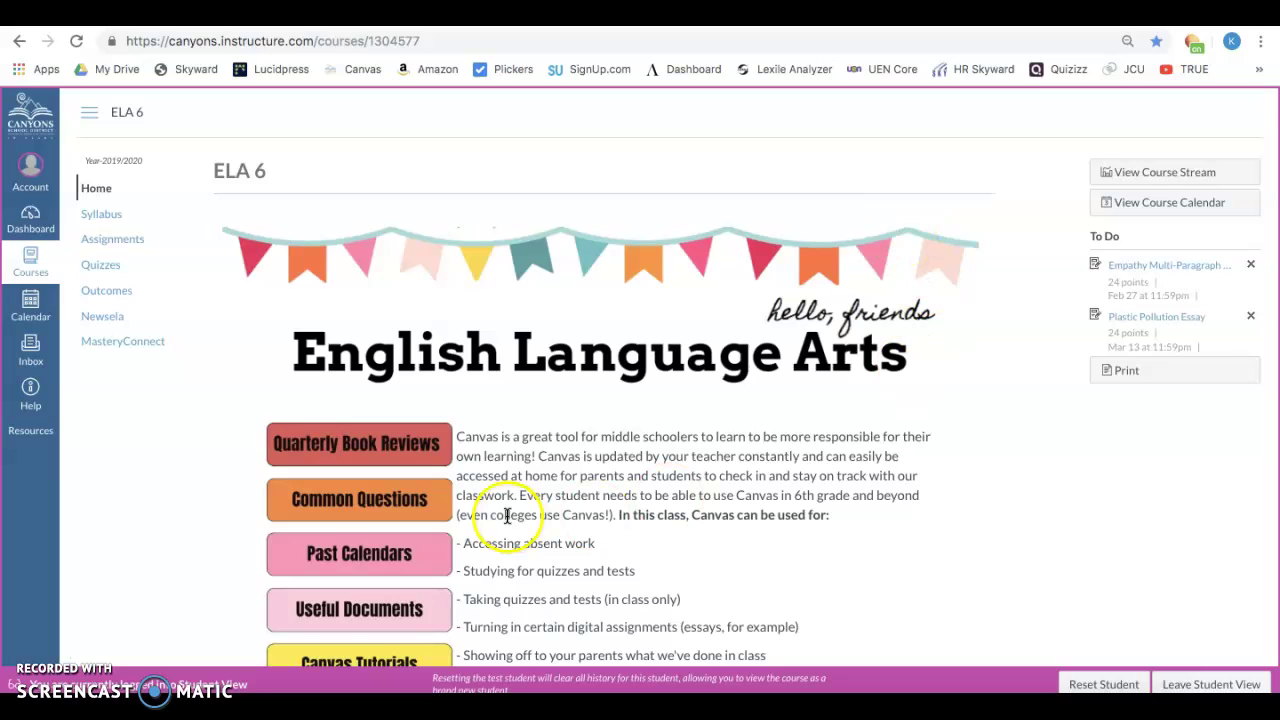
Step: Open the ELA 6 course from the course list and go to the March calendar on its home page
{"action": "left_click", "coordinate": [31, 235]}
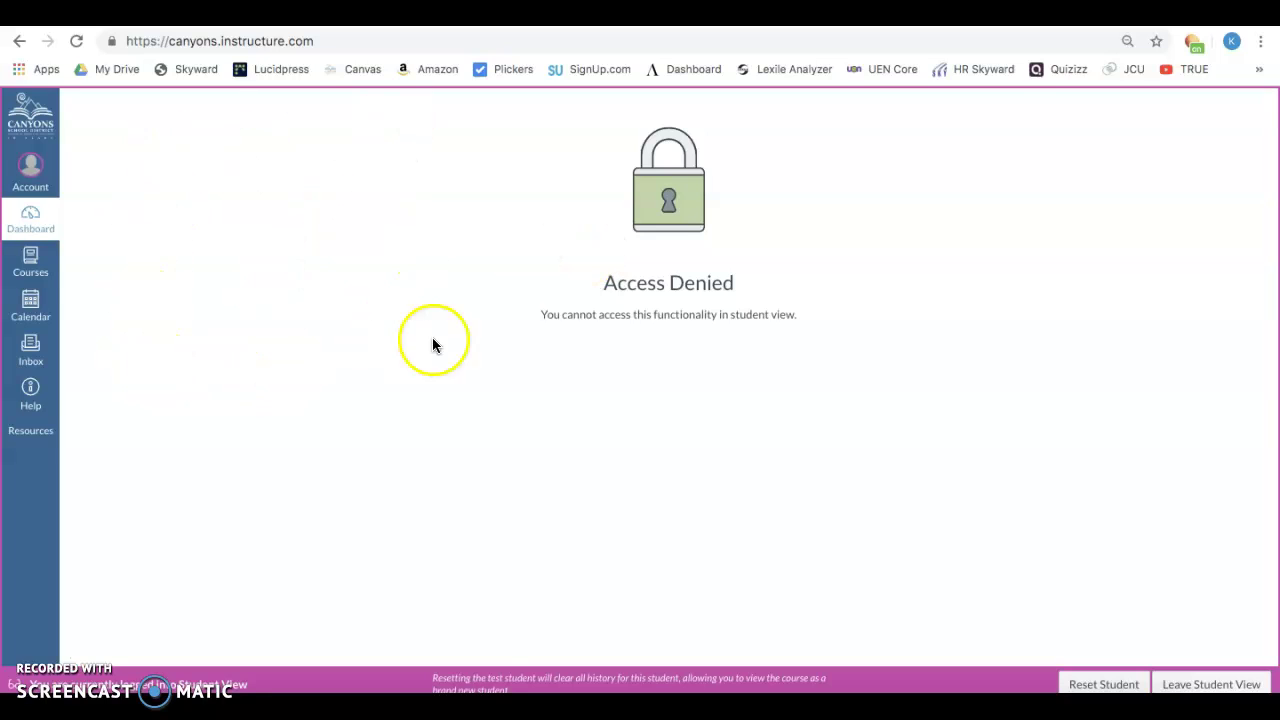
{"action": "left_click", "coordinate": [31, 262]}
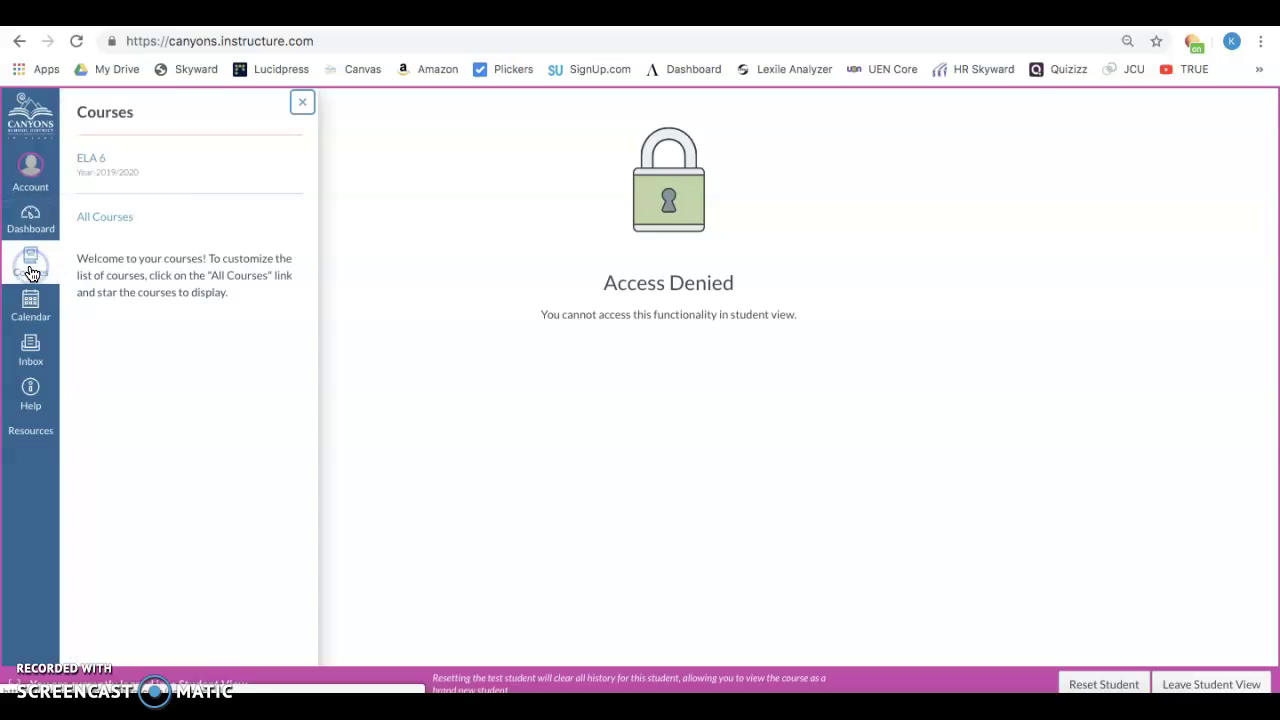
{"action": "left_click", "coordinate": [99, 164]}
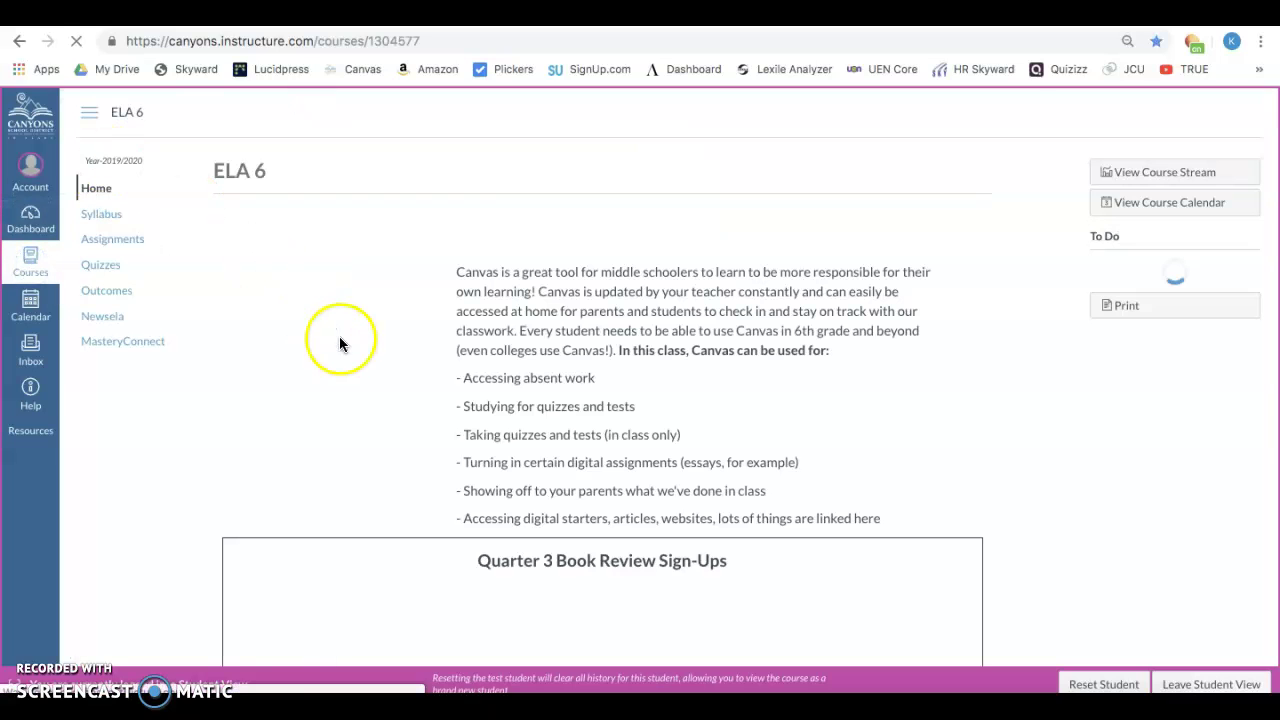
{"action": "scroll", "coordinate": [838, 432], "scroll_direction": "down", "scroll_amount": 3}
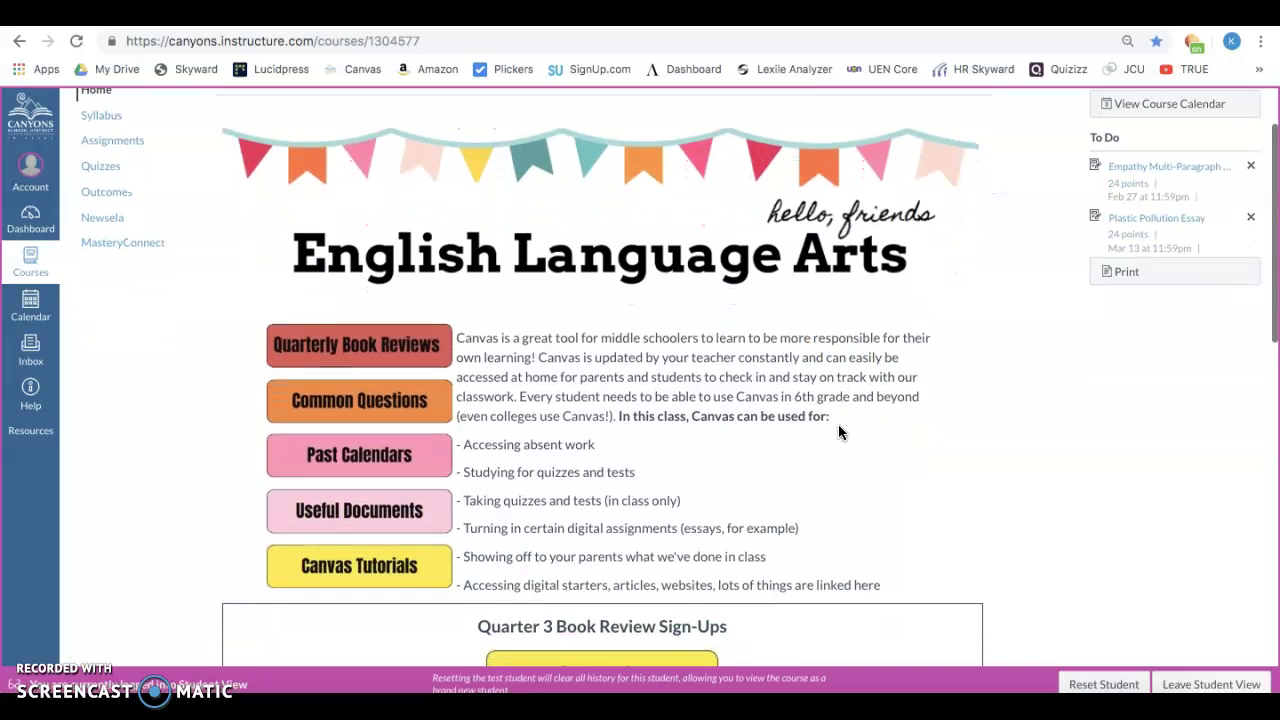
{"action": "scroll", "coordinate": [838, 432], "scroll_direction": "down", "scroll_amount": 7}
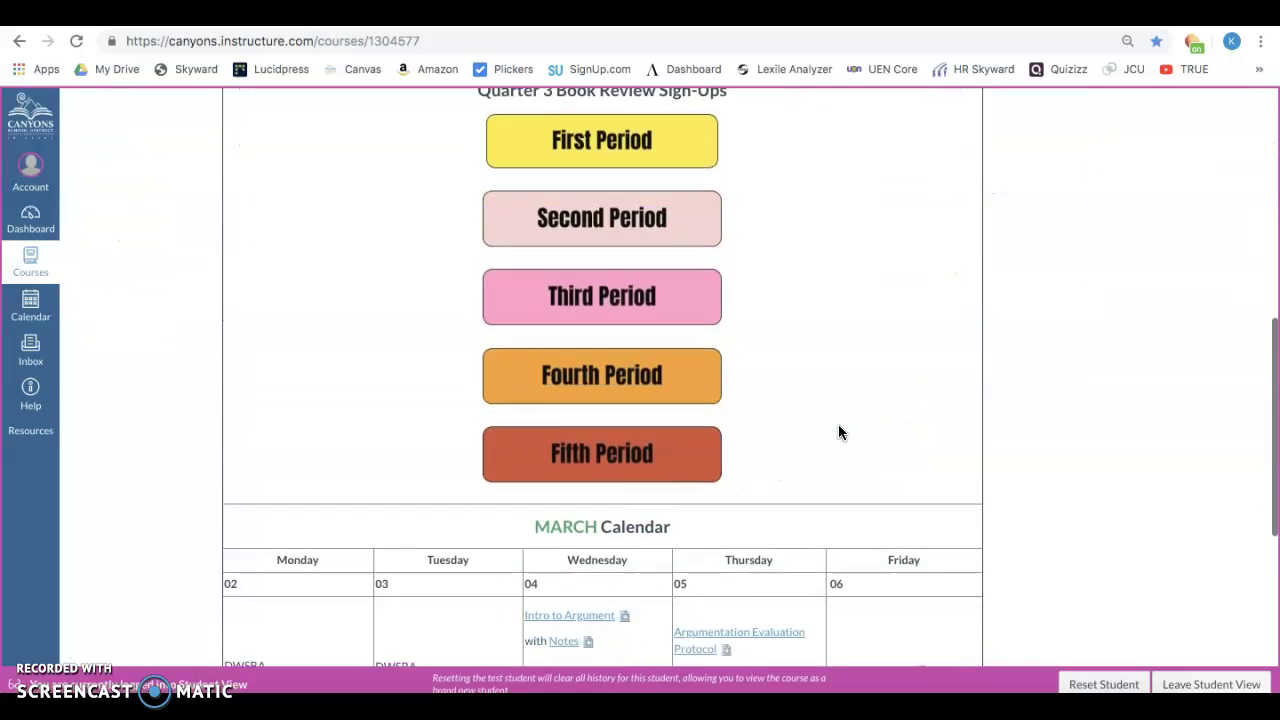
{"action": "scroll", "coordinate": [838, 432], "scroll_direction": "down", "scroll_amount": 5}
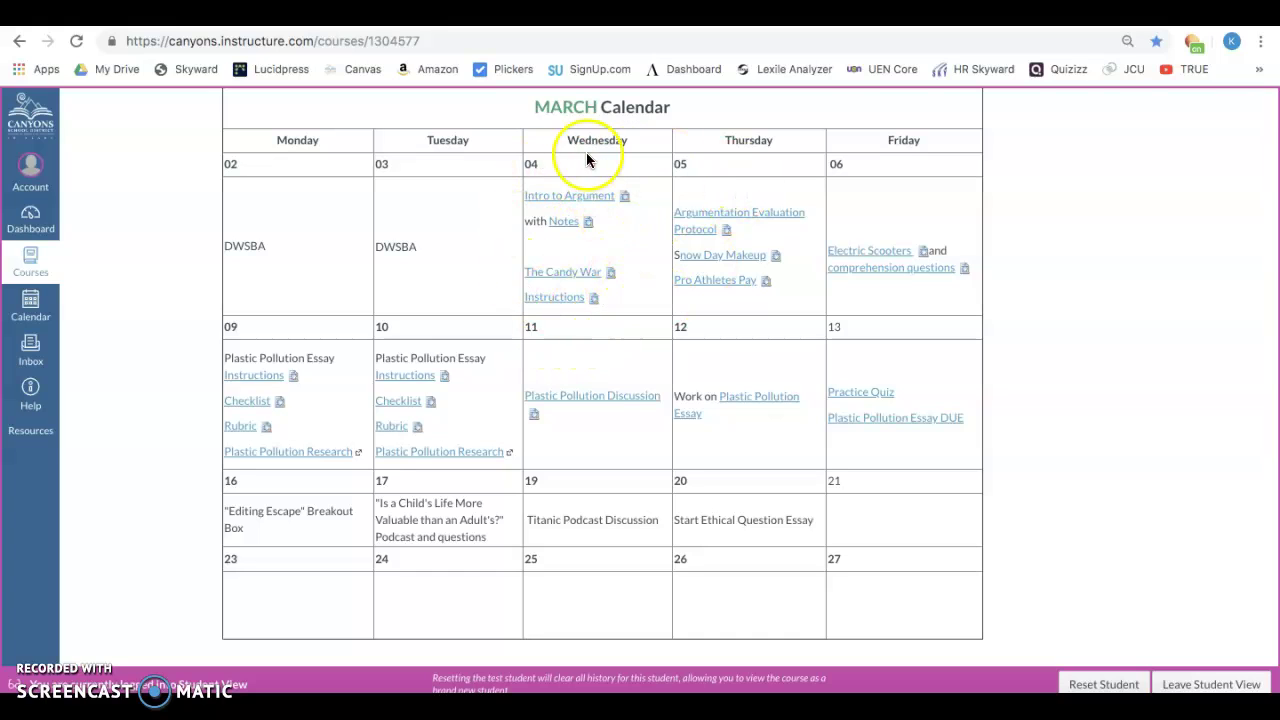
Step: Download the Candy War Instructions file linked under March 4 in the calendar and open the PDF
{"action": "left_click", "coordinate": [570, 299]}
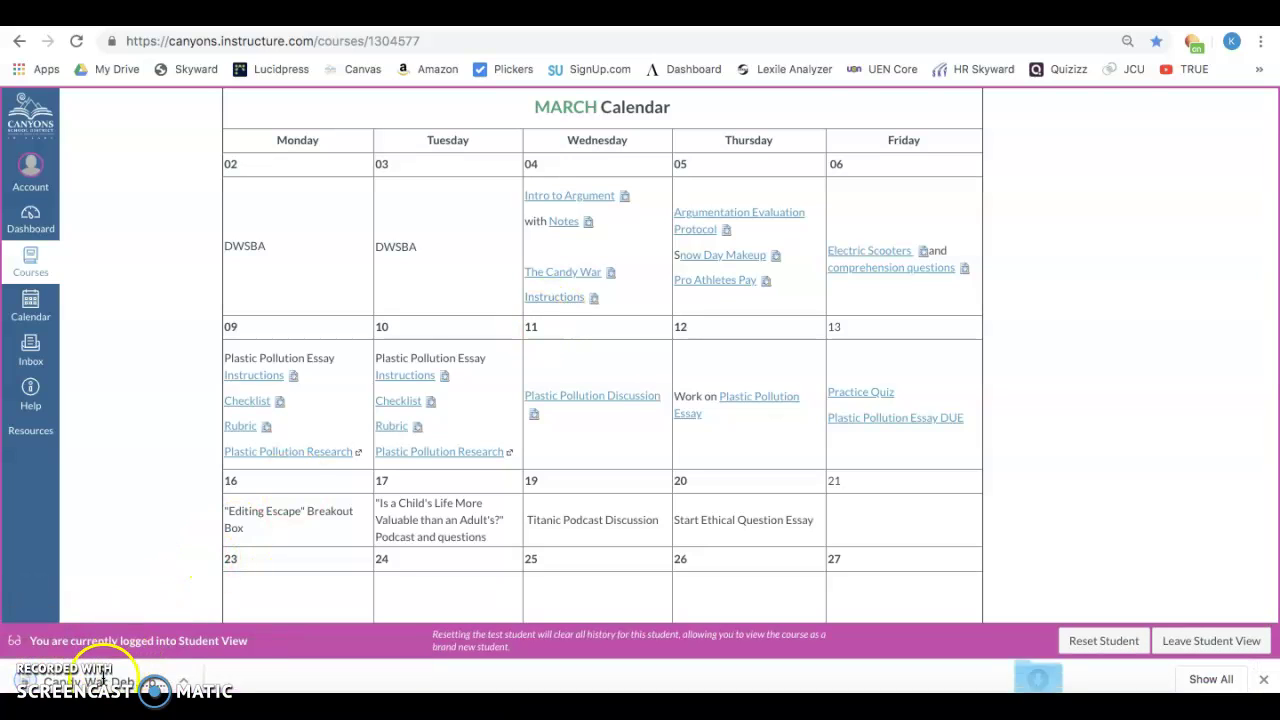
{"action": "left_click", "coordinate": [97, 679]}
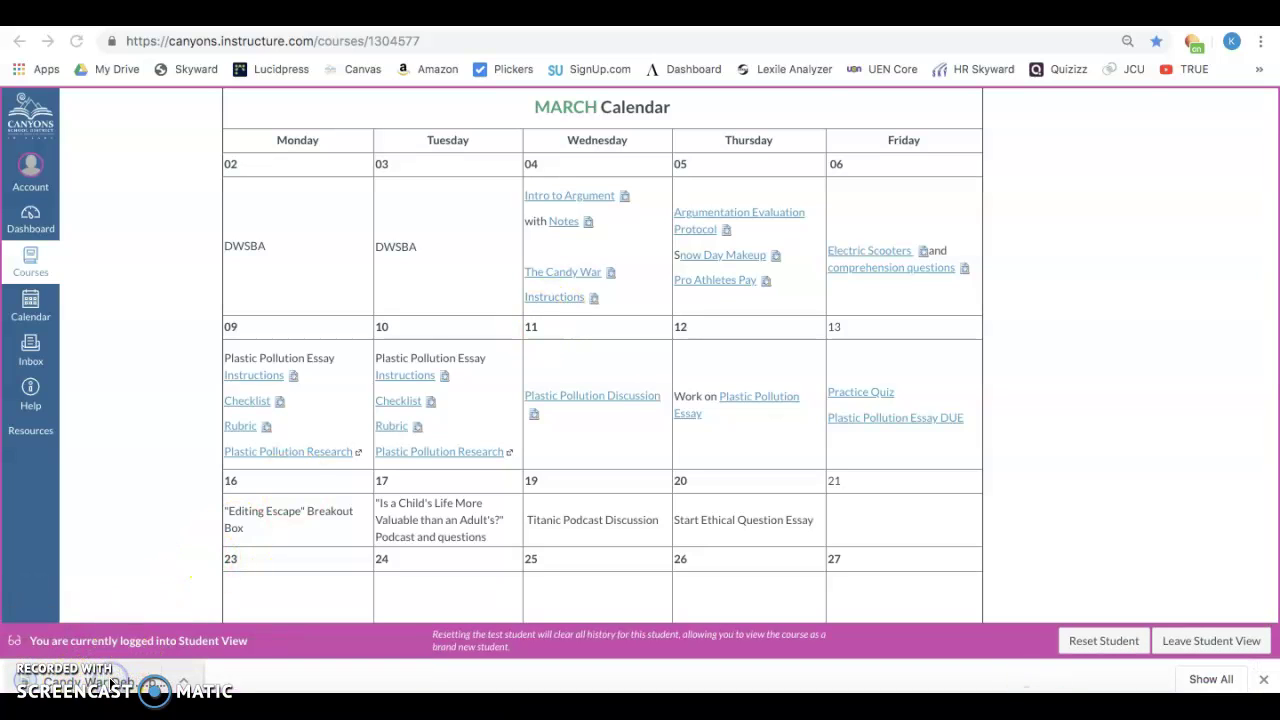
{"action": "left_click", "coordinate": [112, 680]}
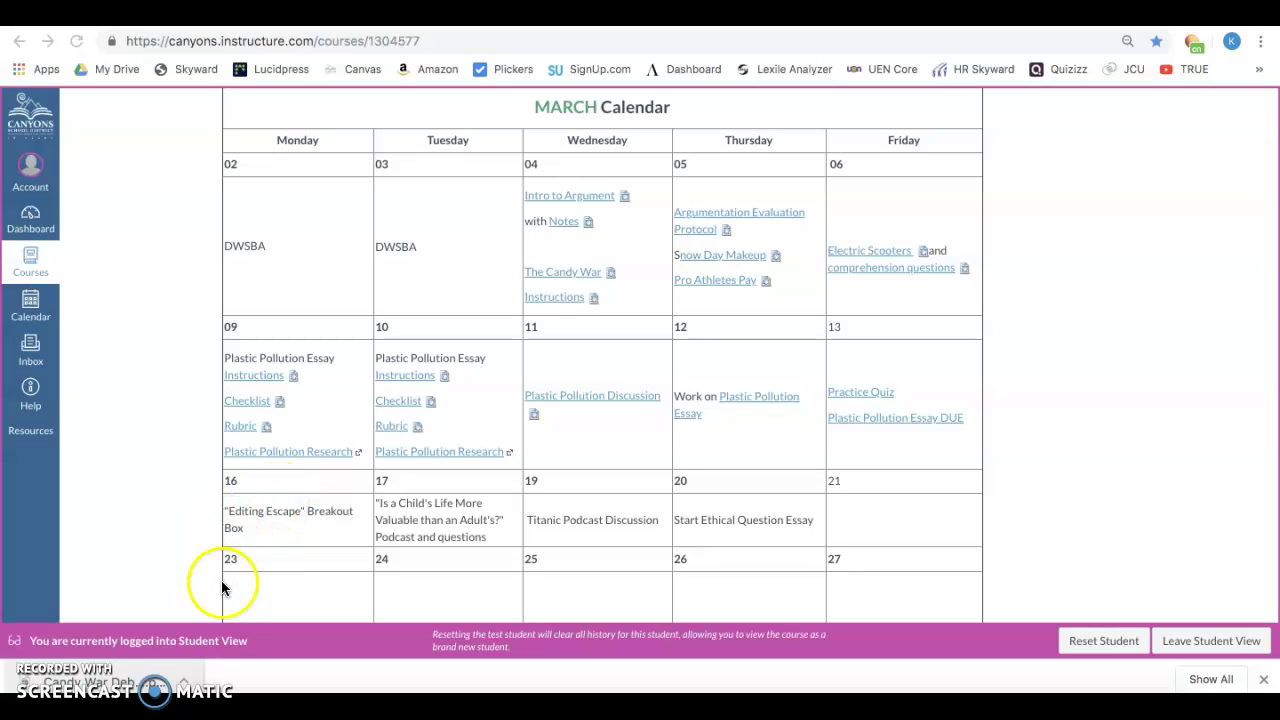
{"action": "left_click", "coordinate": [150, 683]}
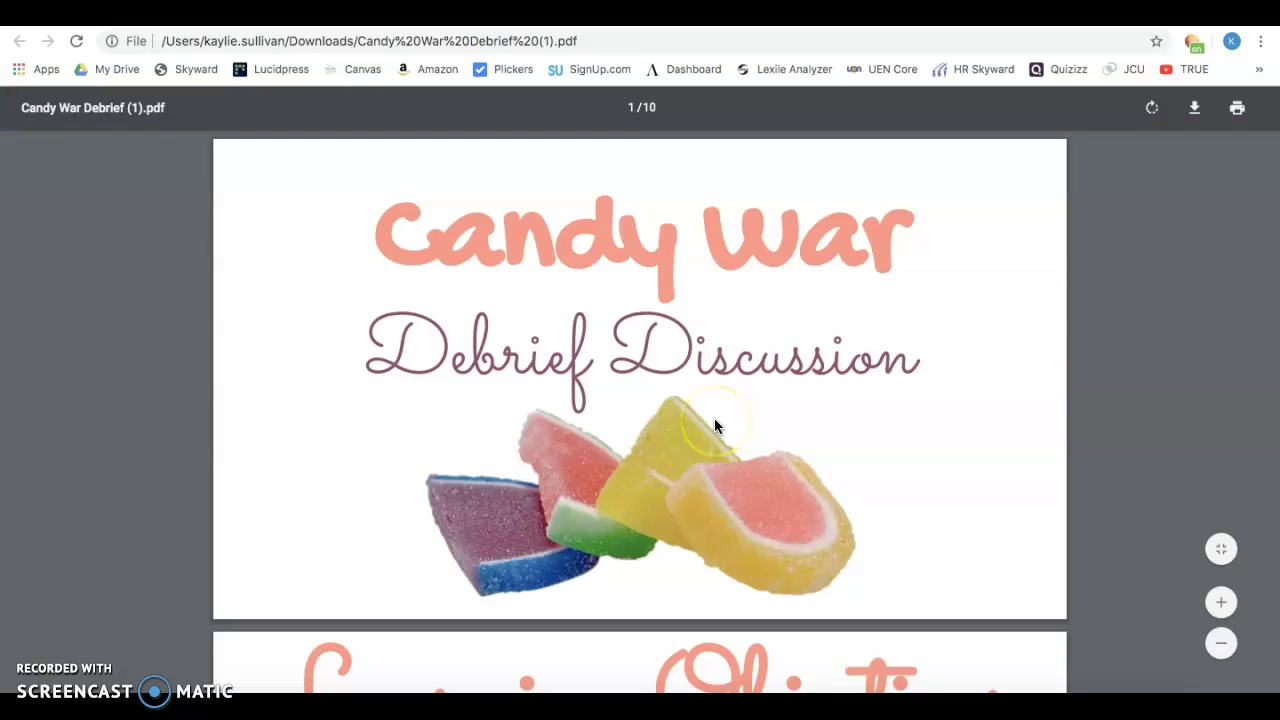
Step: Look through the Candy War Debrief slides and return to the course calendar
{"action": "scroll", "coordinate": [714, 425], "scroll_direction": "down", "scroll_amount": 5}
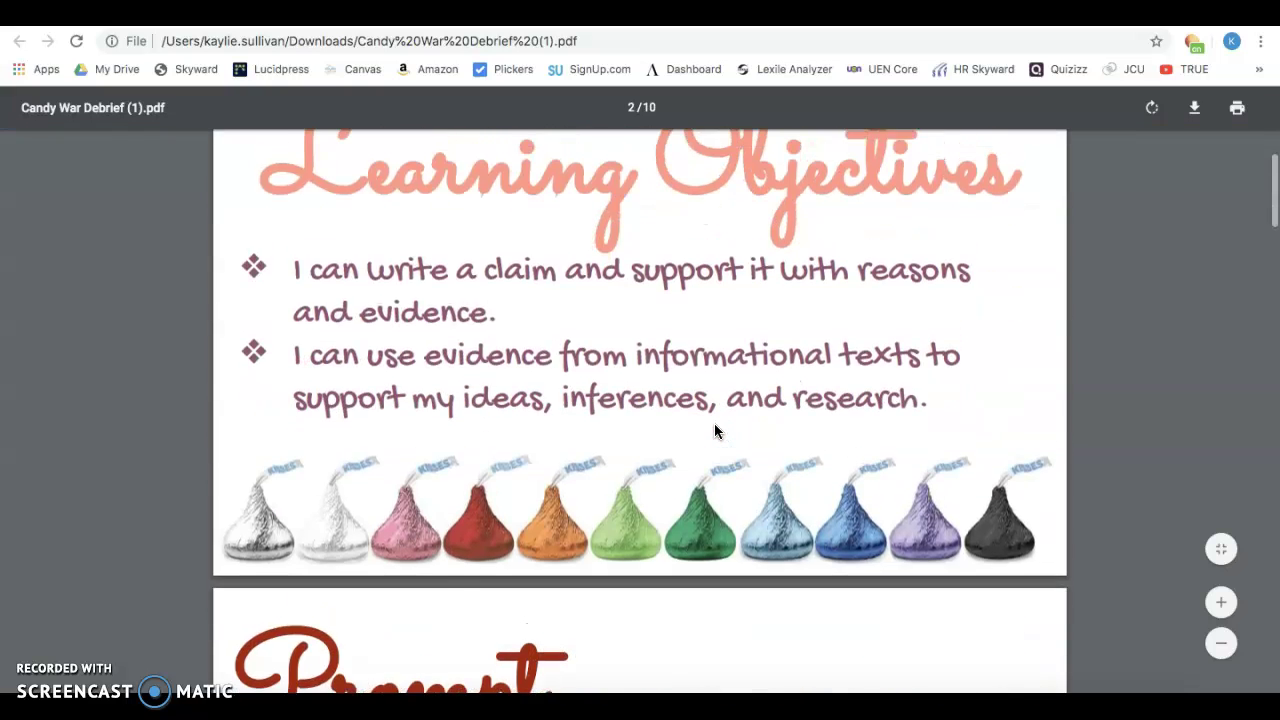
{"action": "scroll", "coordinate": [714, 431], "scroll_direction": "down", "scroll_amount": 5}
{"action": "scroll", "coordinate": [714, 431], "scroll_direction": "down", "scroll_amount": 8}
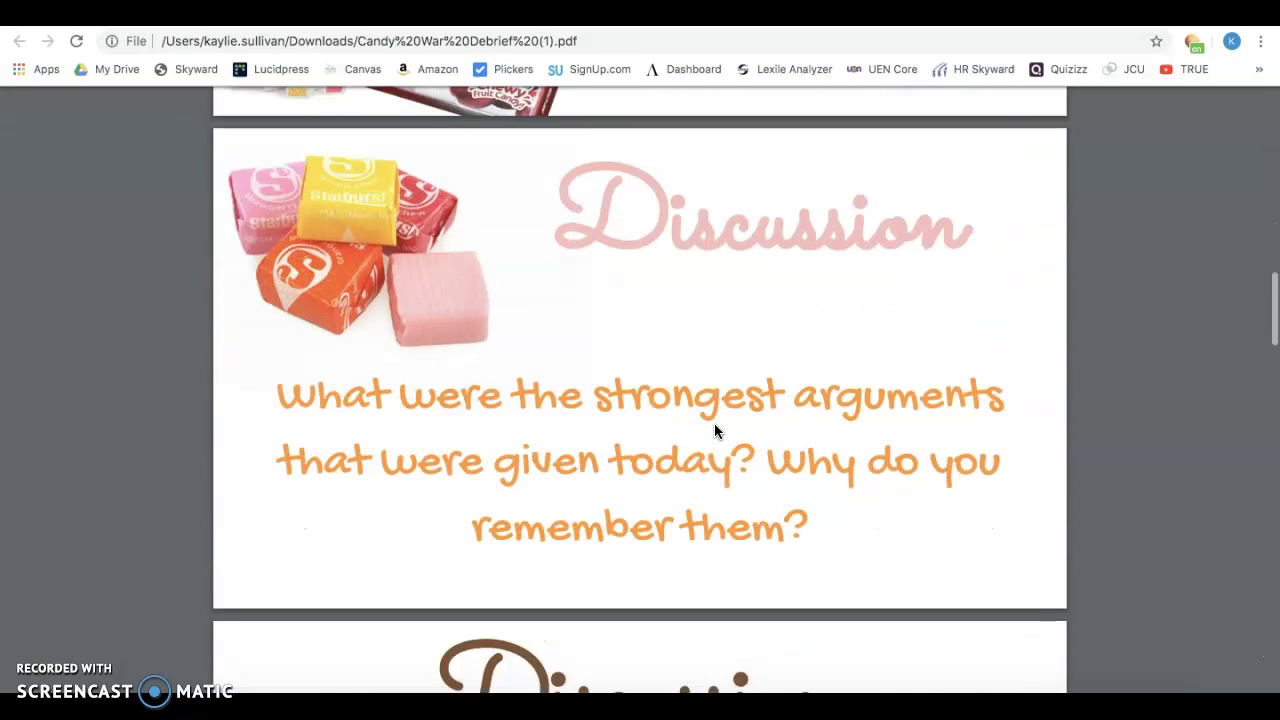
{"action": "scroll", "coordinate": [714, 431], "scroll_direction": "up", "scroll_amount": 15}
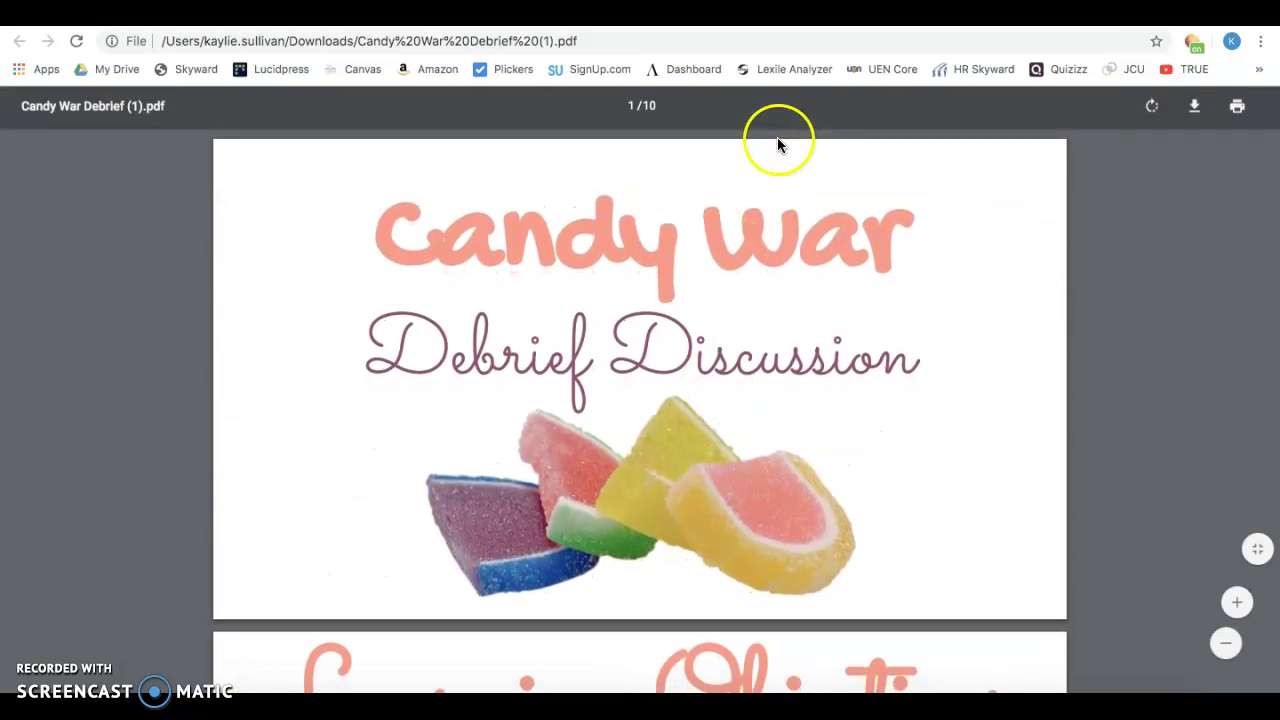
{"action": "left_click", "coordinate": [720, 14]}
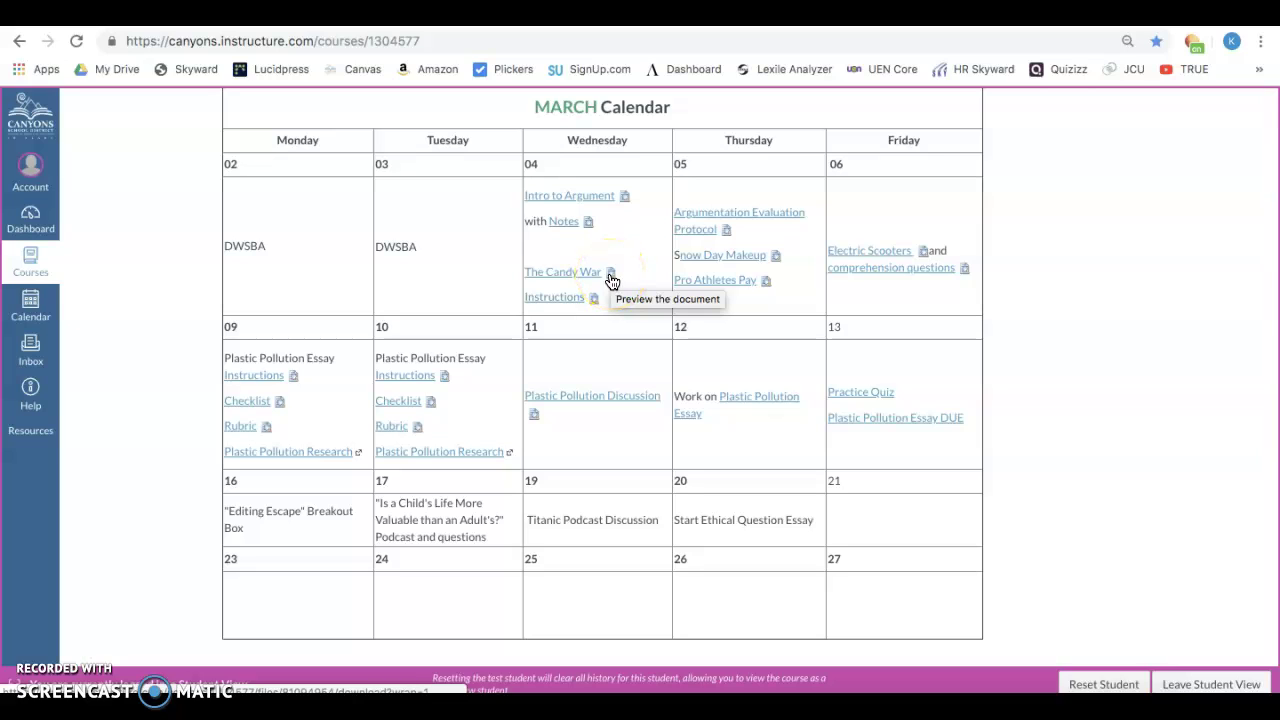
{"action": "left_click", "coordinate": [569, 276]}
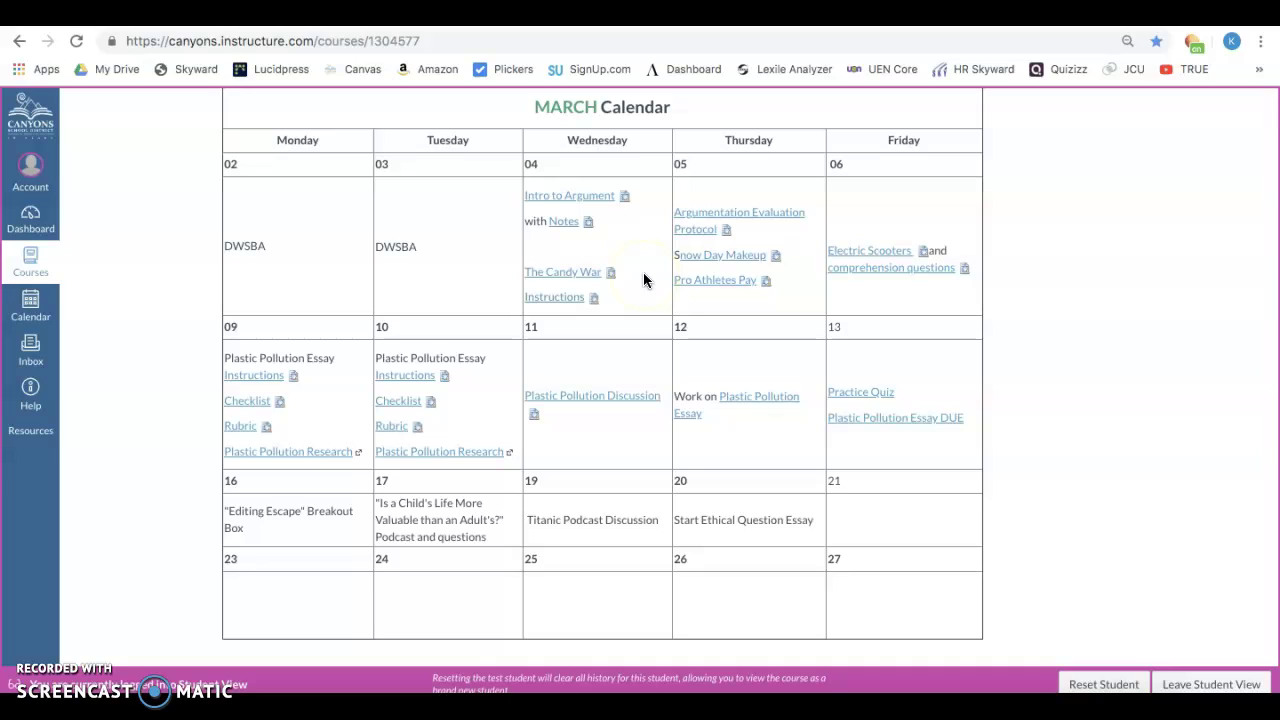
{"action": "left_click", "coordinate": [644, 398]}
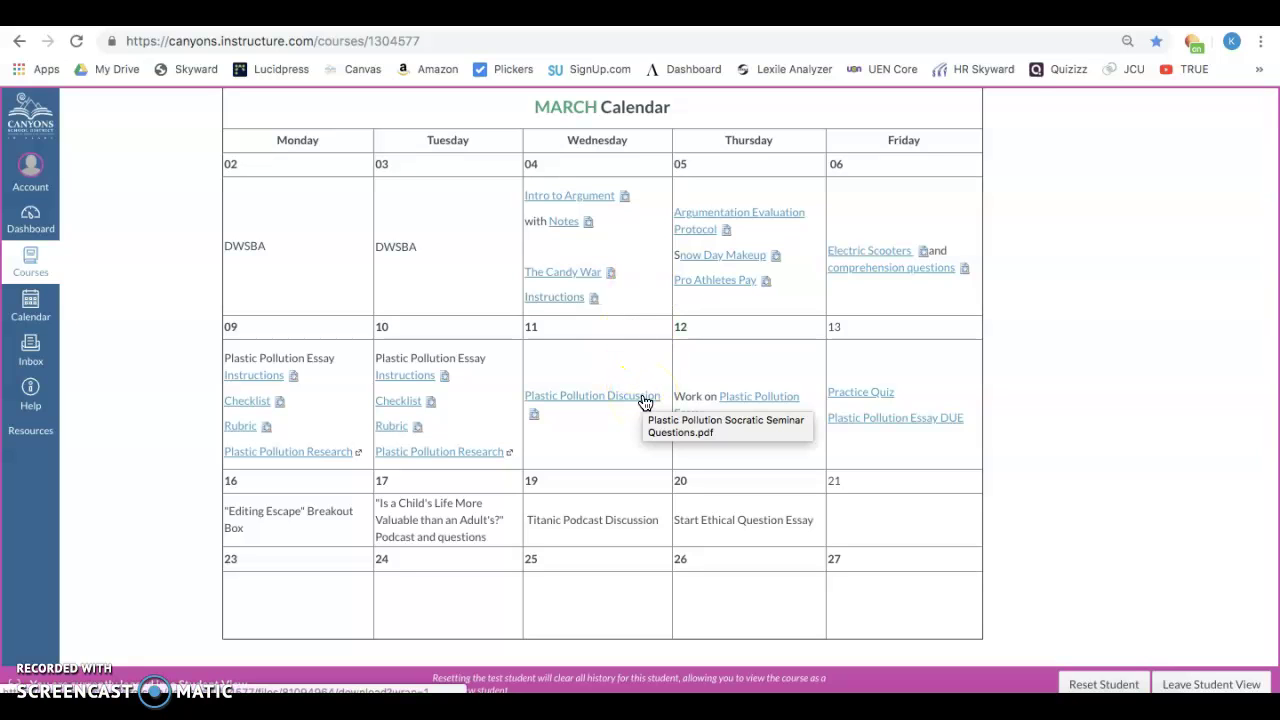
{"action": "left_click", "coordinate": [645, 424]}
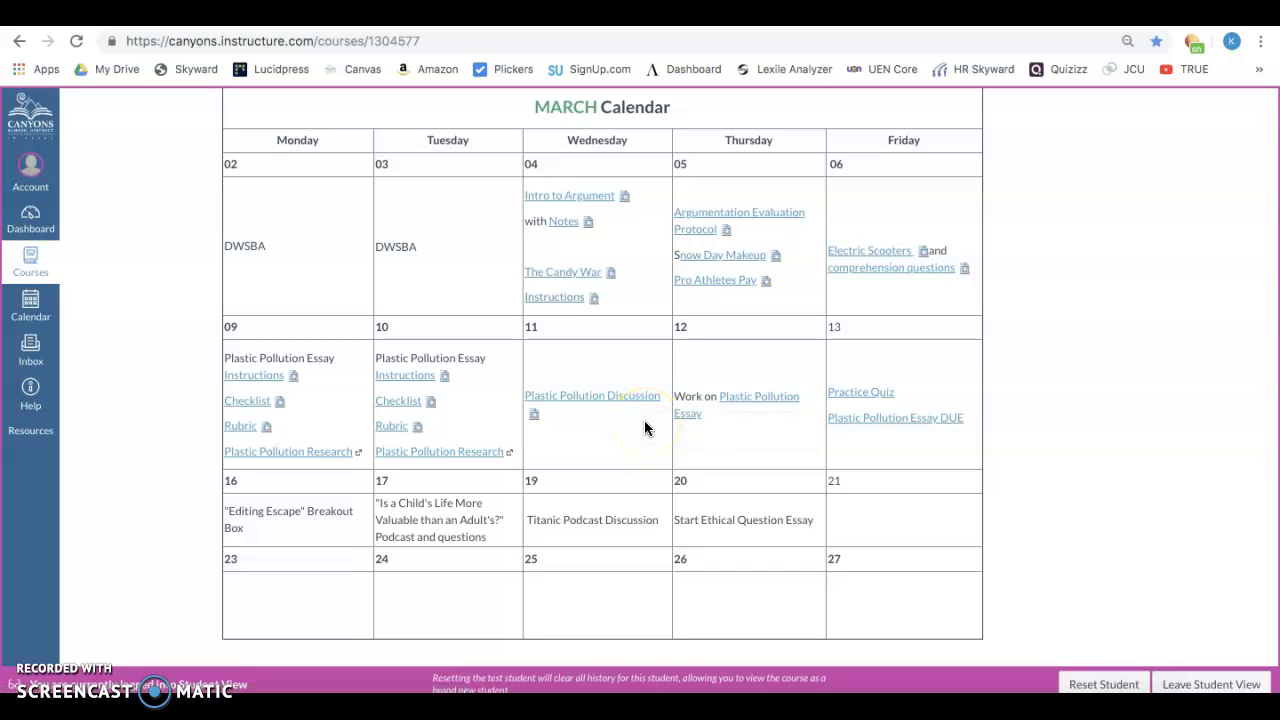
Step: Open the Practice Quiz linked under March 13 in the calendar and start taking it
{"action": "left_click", "coordinate": [872, 393]}
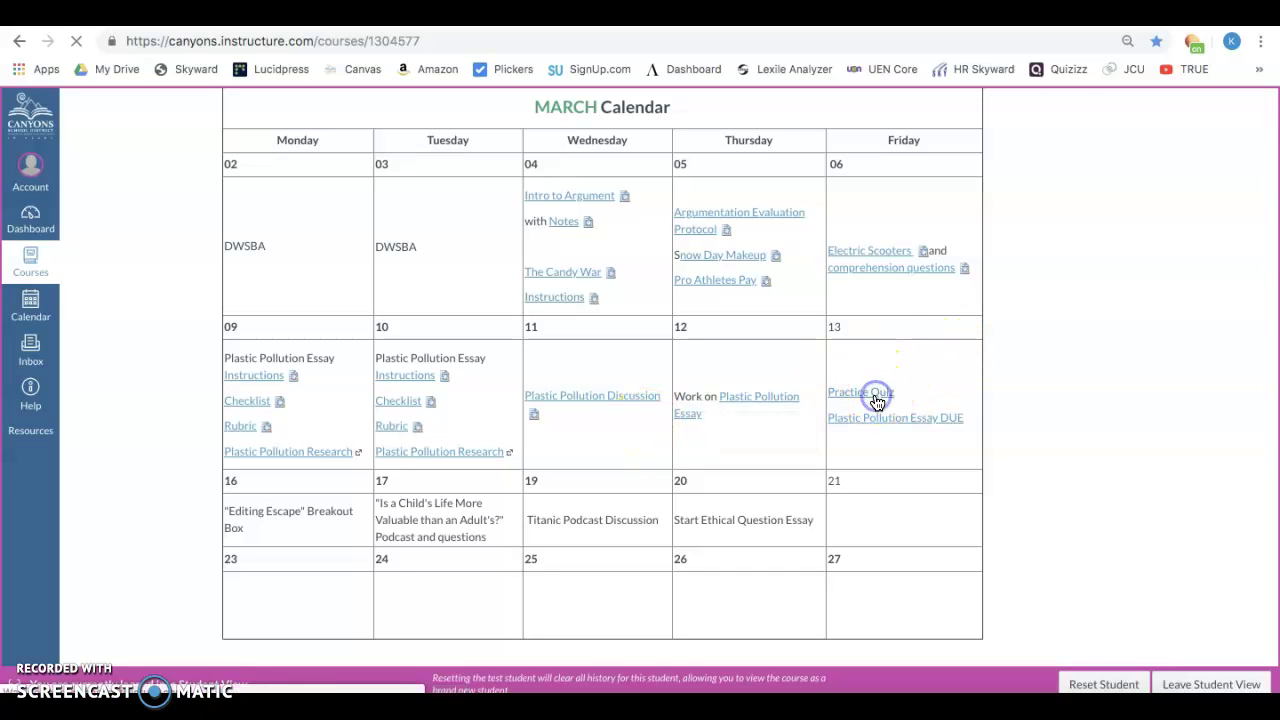
{"action": "scroll", "coordinate": [856, 368], "scroll_direction": "down", "scroll_amount": 1}
{"action": "left_click", "coordinate": [860, 362]}
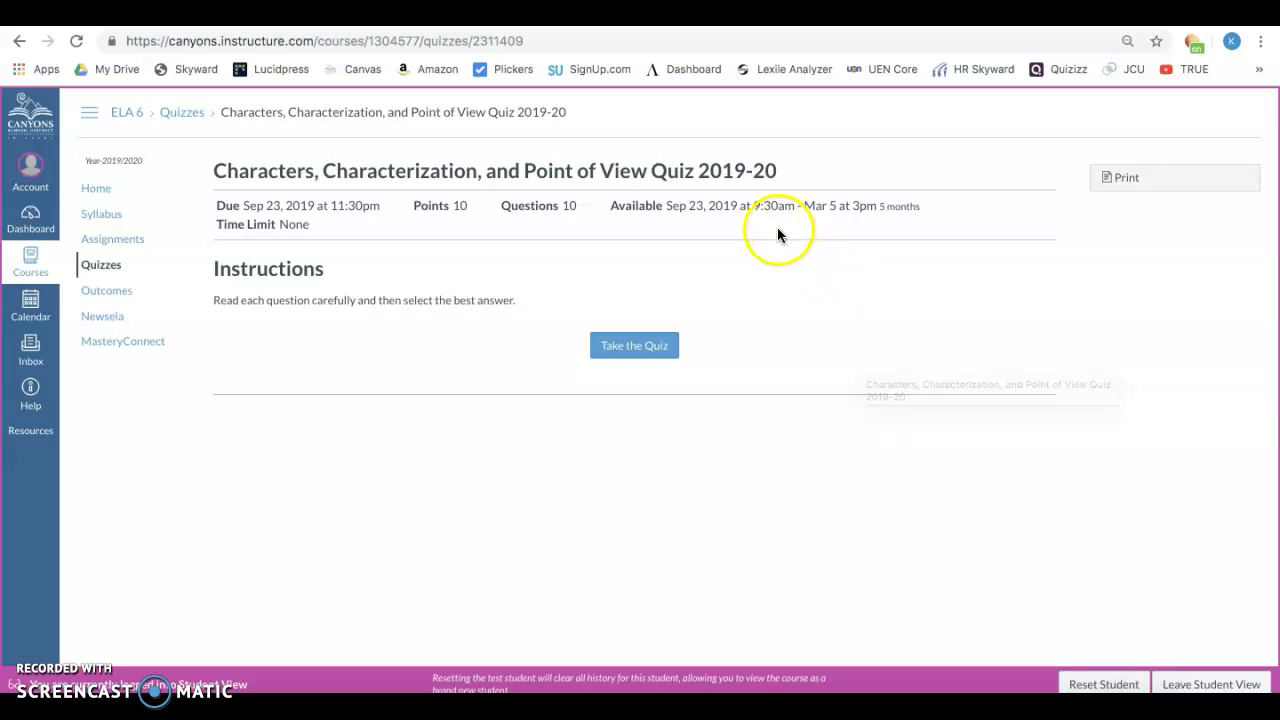
{"action": "left_click", "coordinate": [651, 347]}
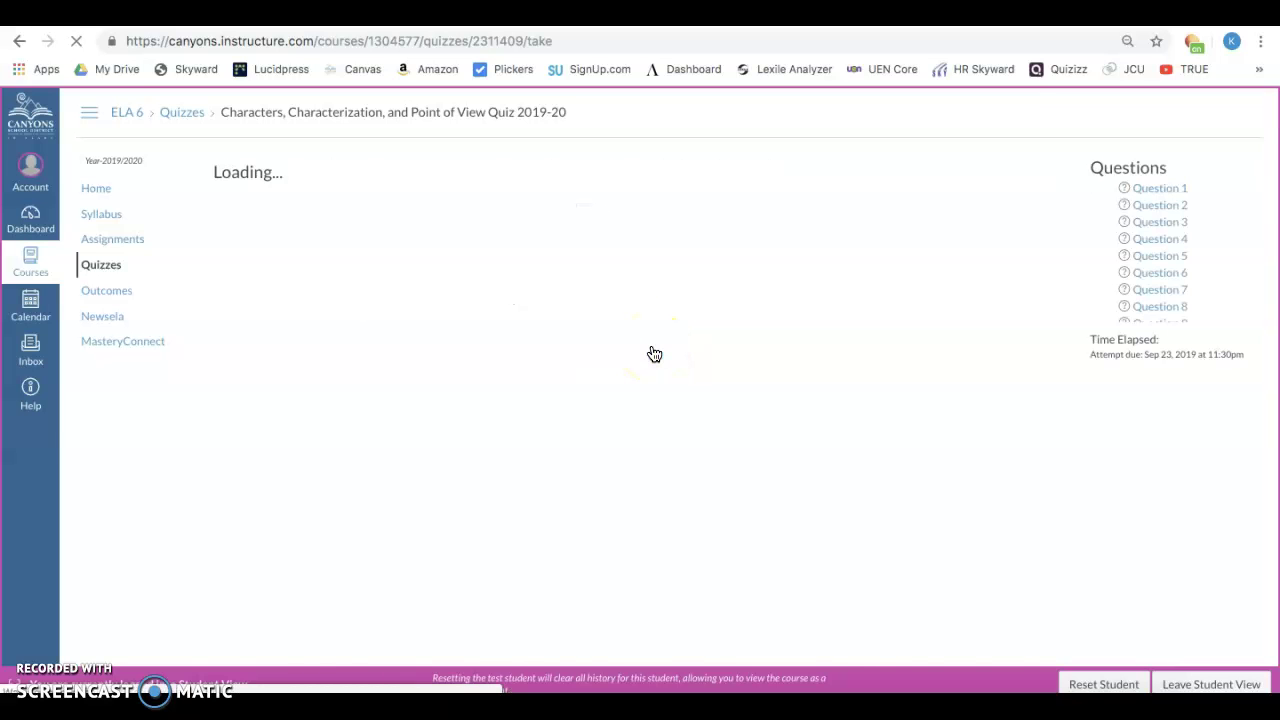
Step: Examine the first questions of the characterization quiz, including the "Cool Shoes" passage, answer choices and matching items
{"action": "scroll", "coordinate": [654, 354], "scroll_direction": "down", "scroll_amount": 15}
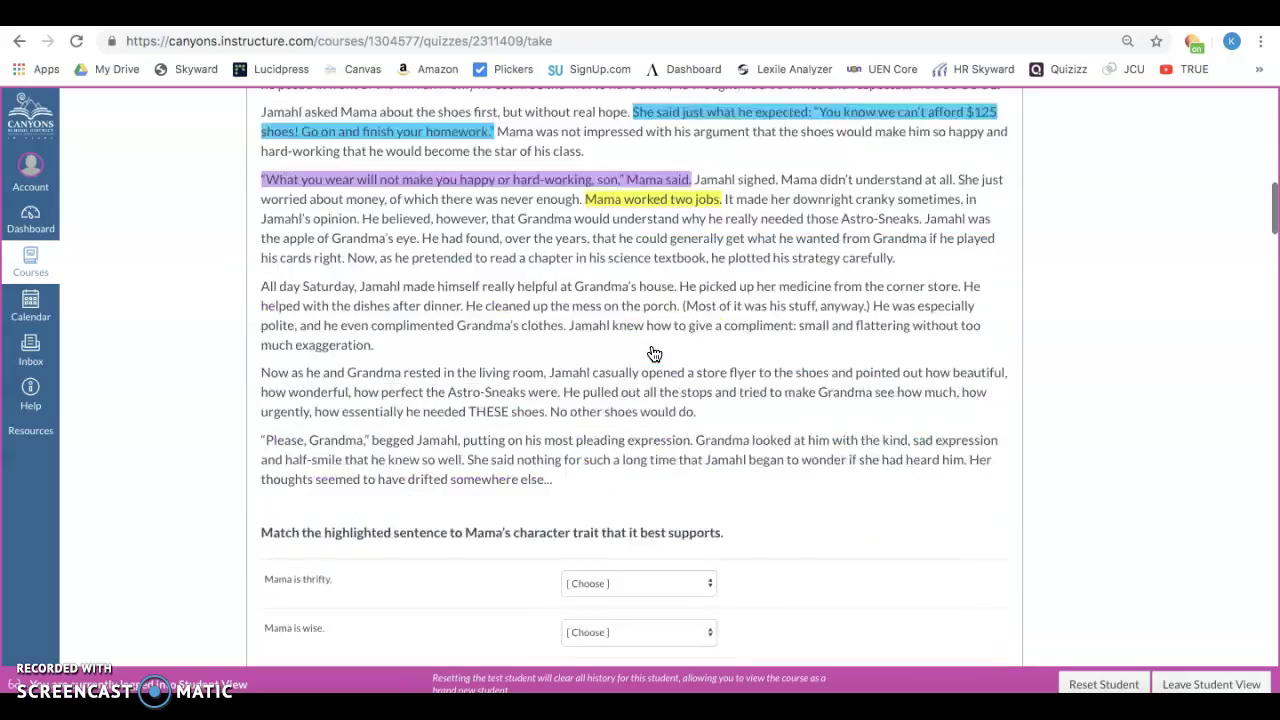
{"action": "scroll", "coordinate": [654, 354], "scroll_direction": "down", "scroll_amount": 5}
{"action": "left_click", "coordinate": [654, 344]}
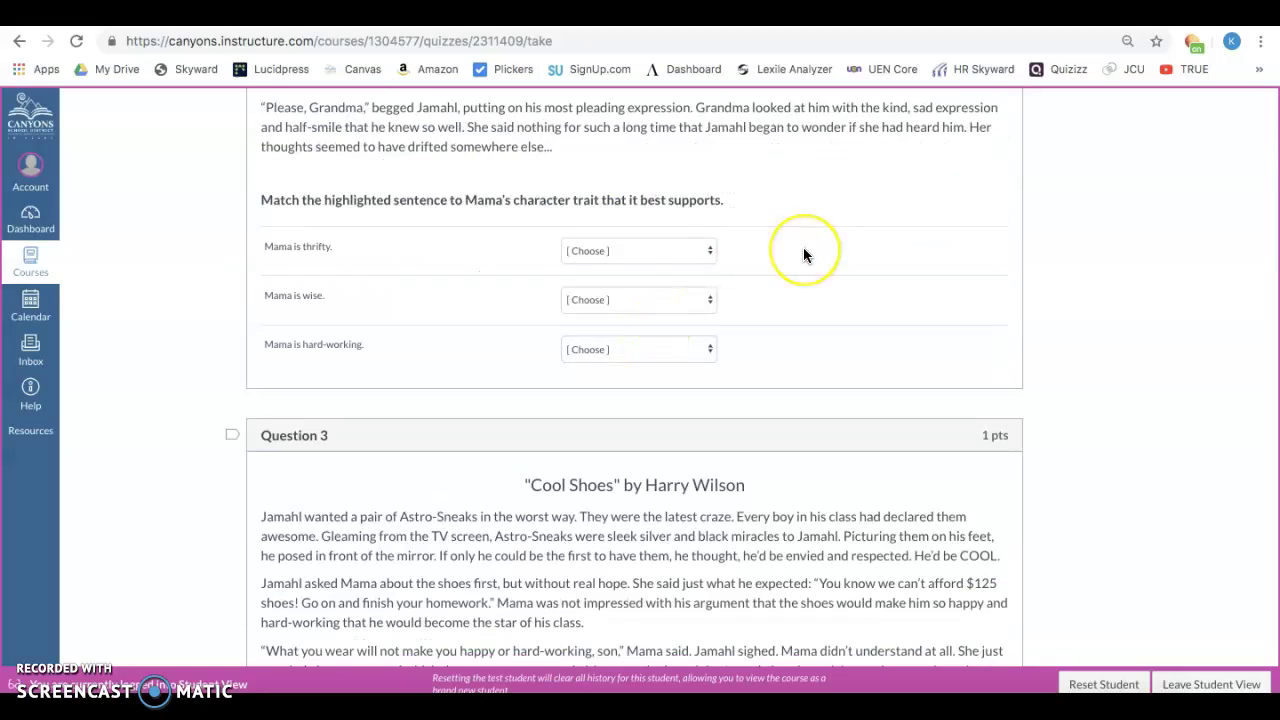
{"action": "scroll", "coordinate": [803, 248], "scroll_direction": "up", "scroll_amount": 20}
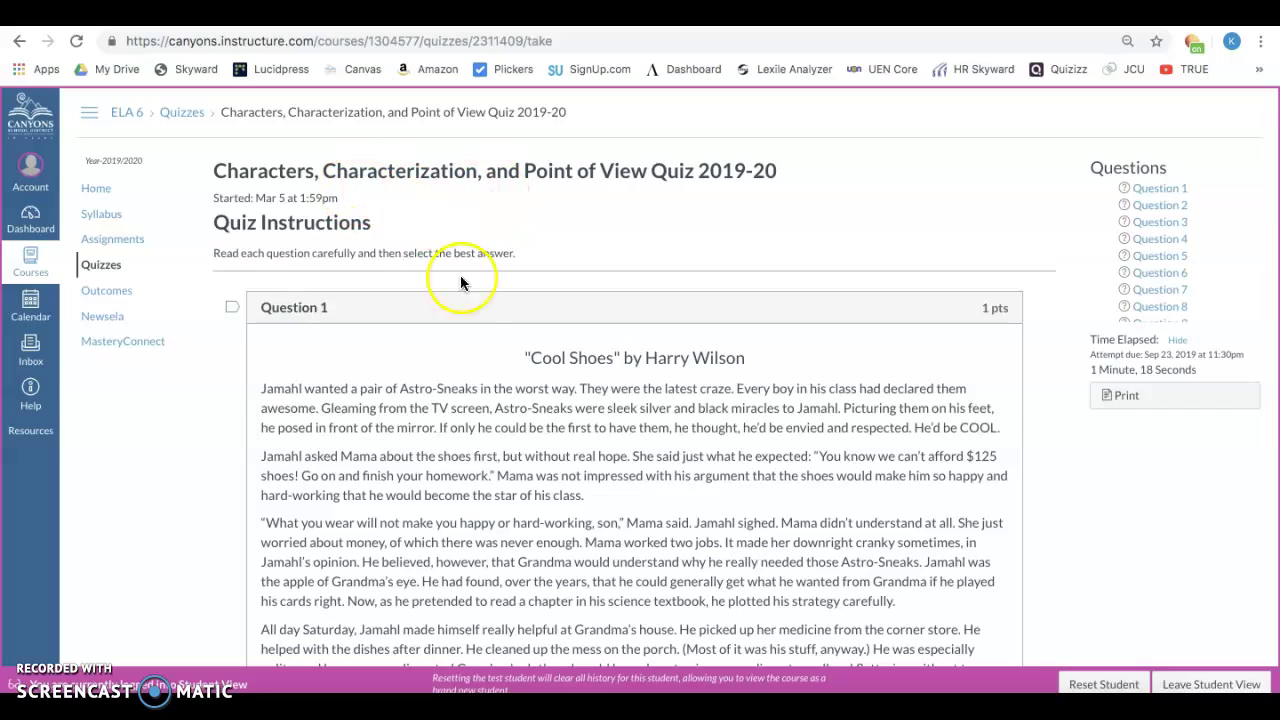
{"action": "scroll", "coordinate": [742, 297], "scroll_direction": "down", "scroll_amount": 3}
{"action": "scroll", "coordinate": [742, 303], "scroll_direction": "up", "scroll_amount": 2}
{"action": "scroll", "coordinate": [742, 303], "scroll_direction": "down", "scroll_amount": 4}
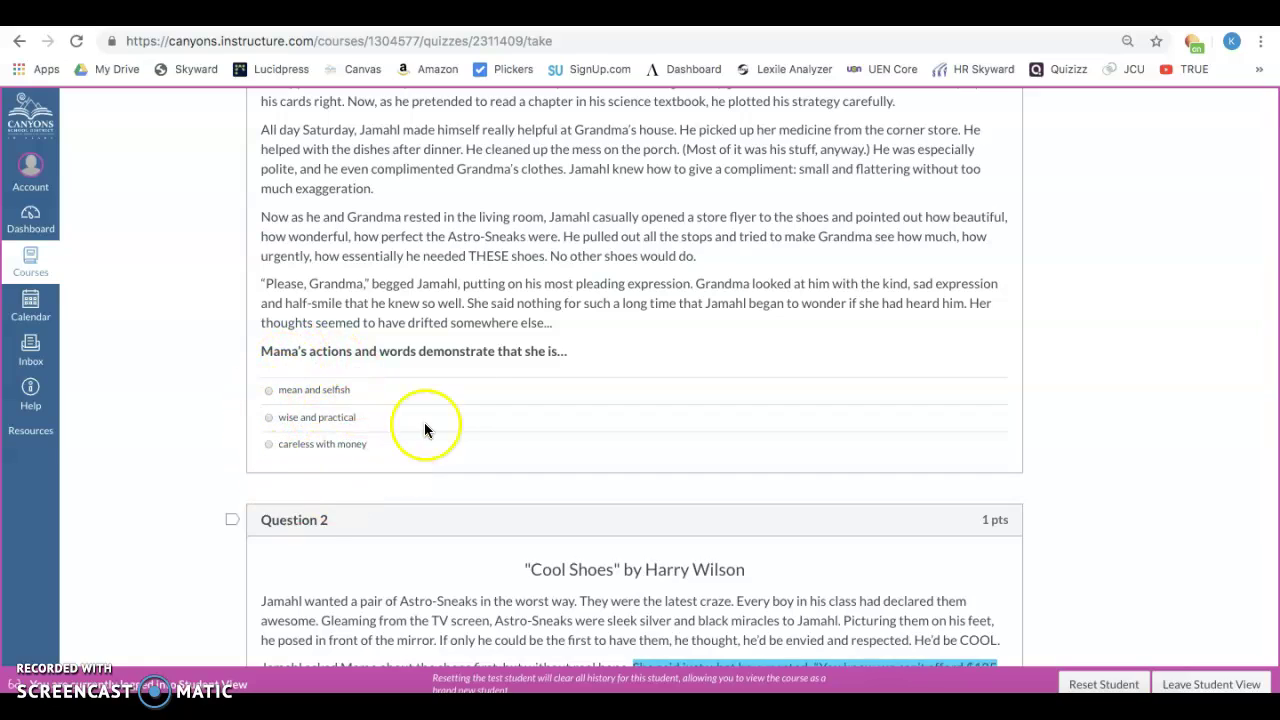
{"action": "scroll", "coordinate": [338, 343], "scroll_direction": "down", "scroll_amount": 3}
{"action": "scroll", "coordinate": [338, 345], "scroll_direction": "down", "scroll_amount": 5}
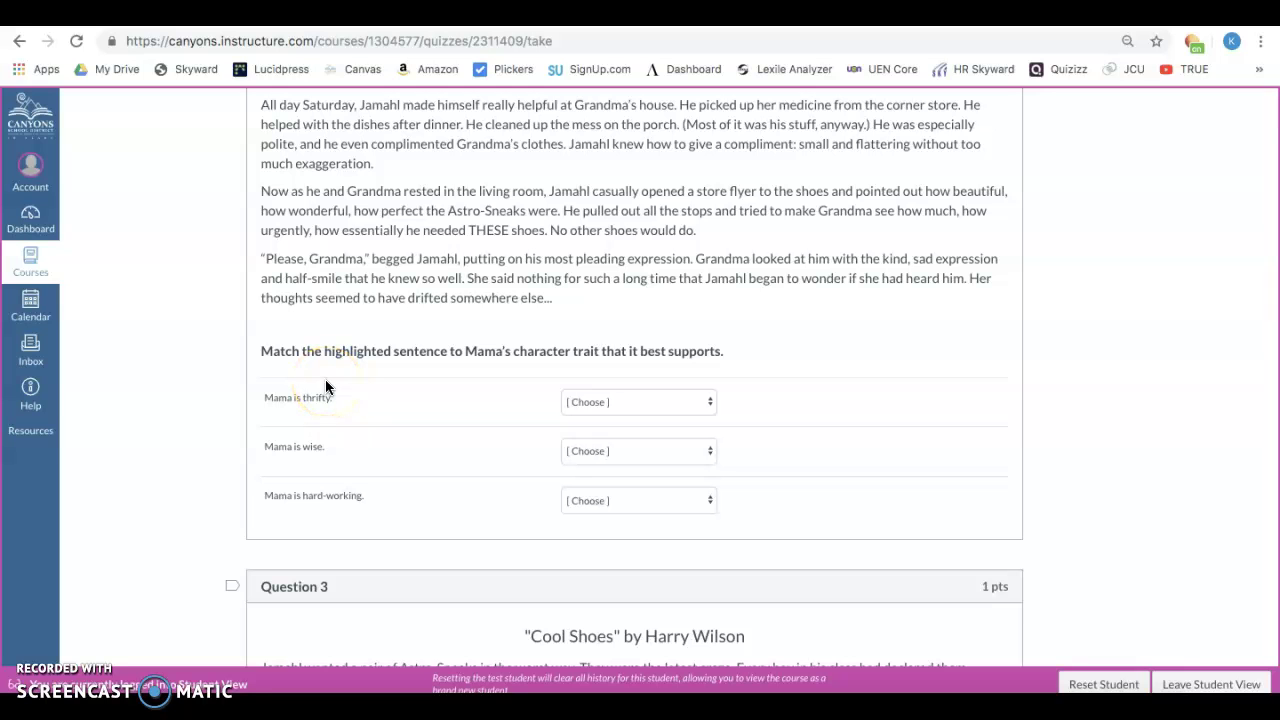
{"action": "scroll", "coordinate": [325, 380], "scroll_direction": "up", "scroll_amount": 13}
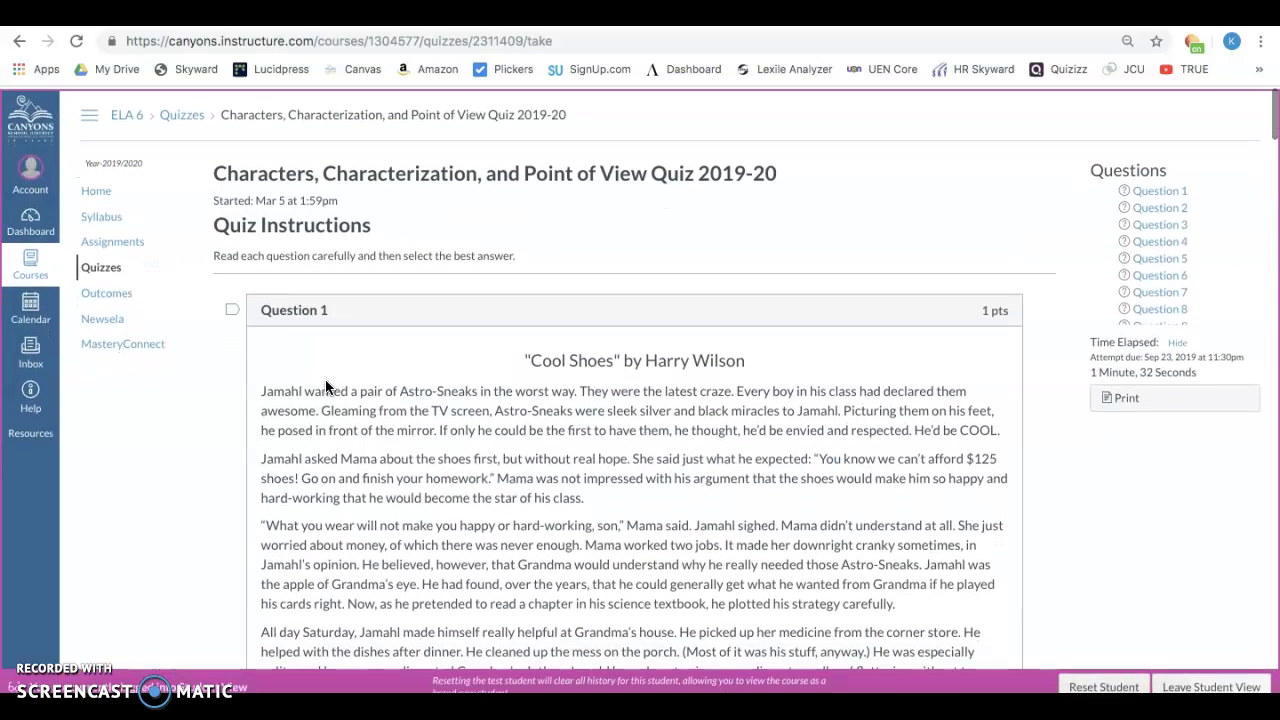
Step: Leave the quiz without submitting it and open the course's Assignments list
{"action": "left_click", "coordinate": [108, 242]}
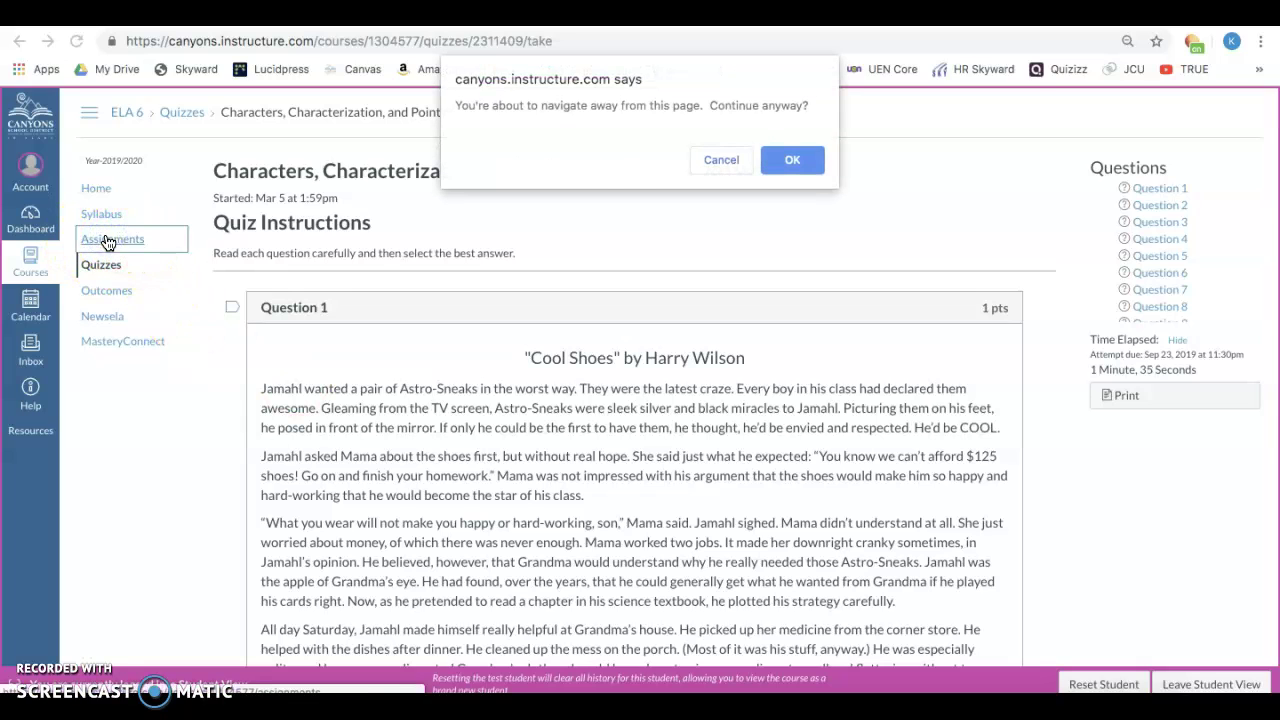
{"action": "left_click", "coordinate": [791, 162]}
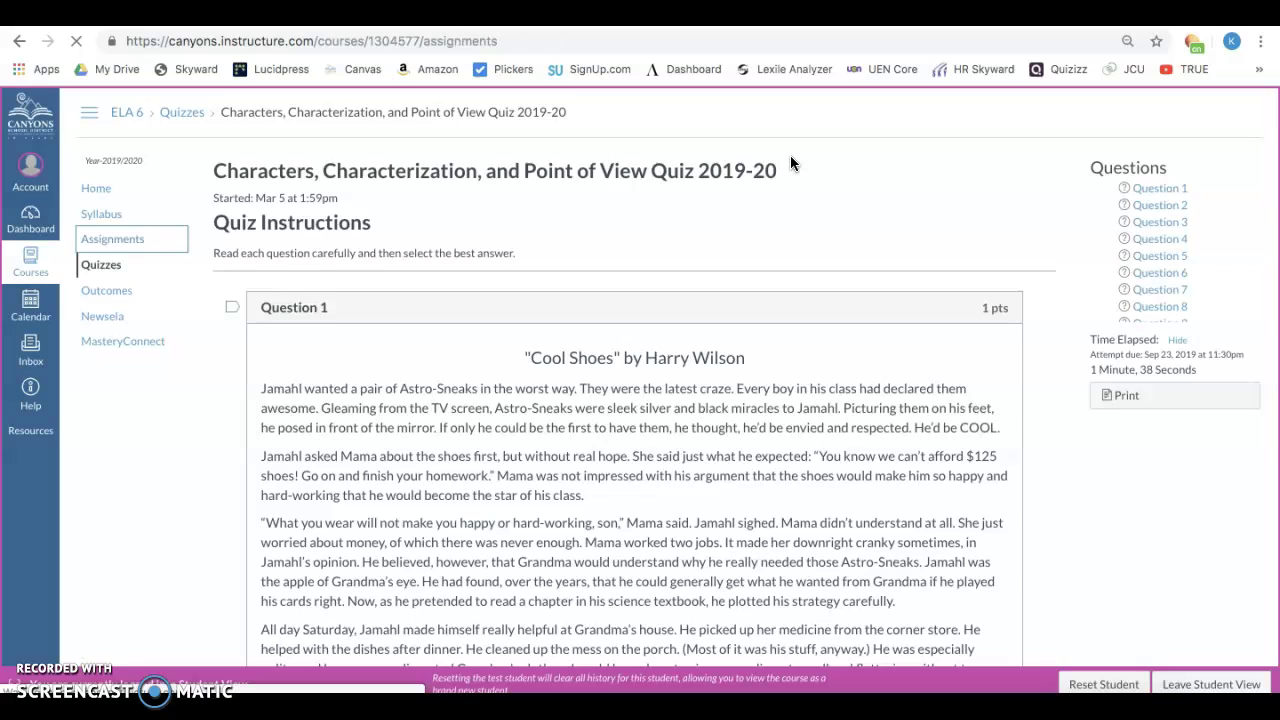
{"action": "left_click", "coordinate": [707, 182]}
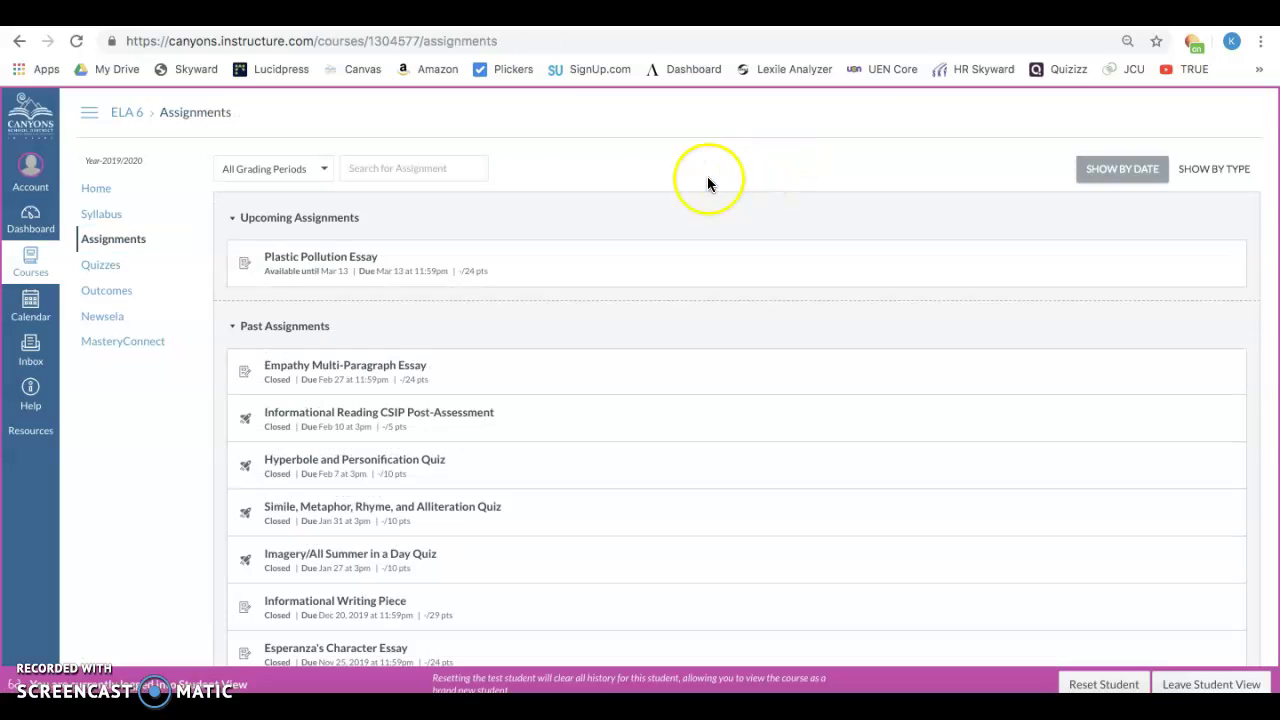
Step: Return to the course home page and open the Plastic Pollution Essay assignment linked under March 12 in the calendar
{"action": "left_click", "coordinate": [97, 189]}
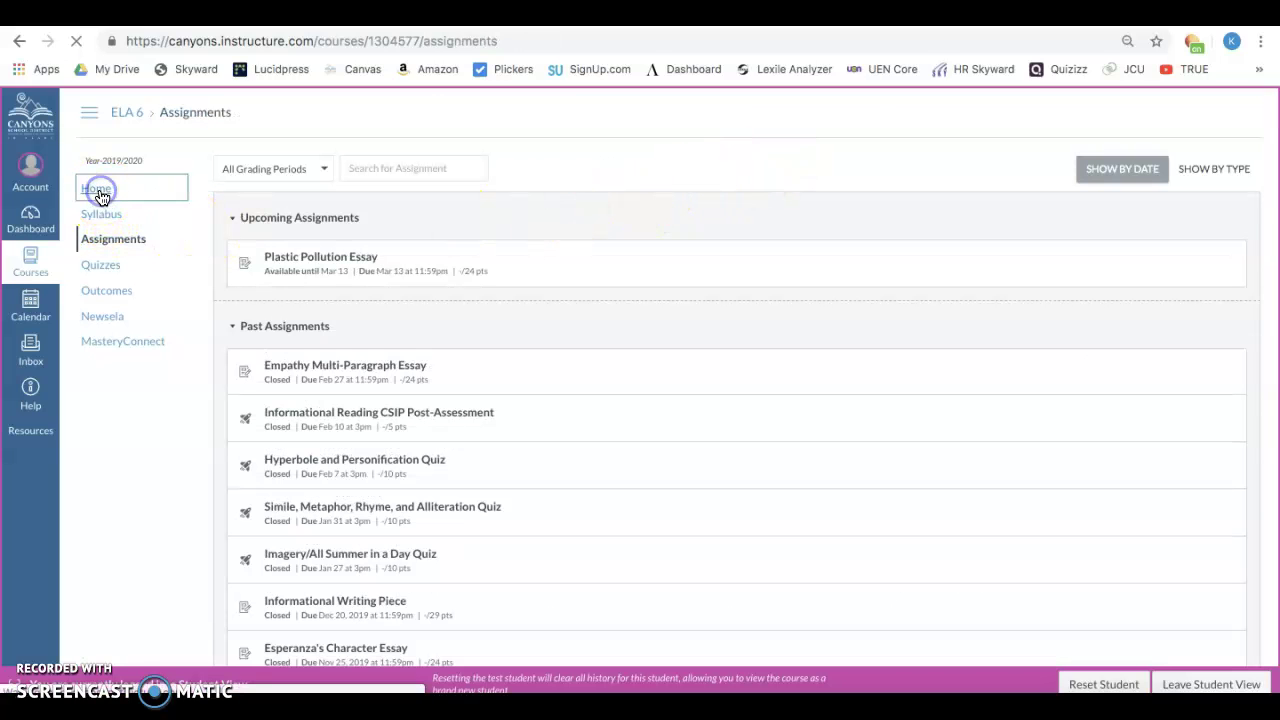
{"action": "scroll", "coordinate": [775, 412], "scroll_direction": "down", "scroll_amount": 10}
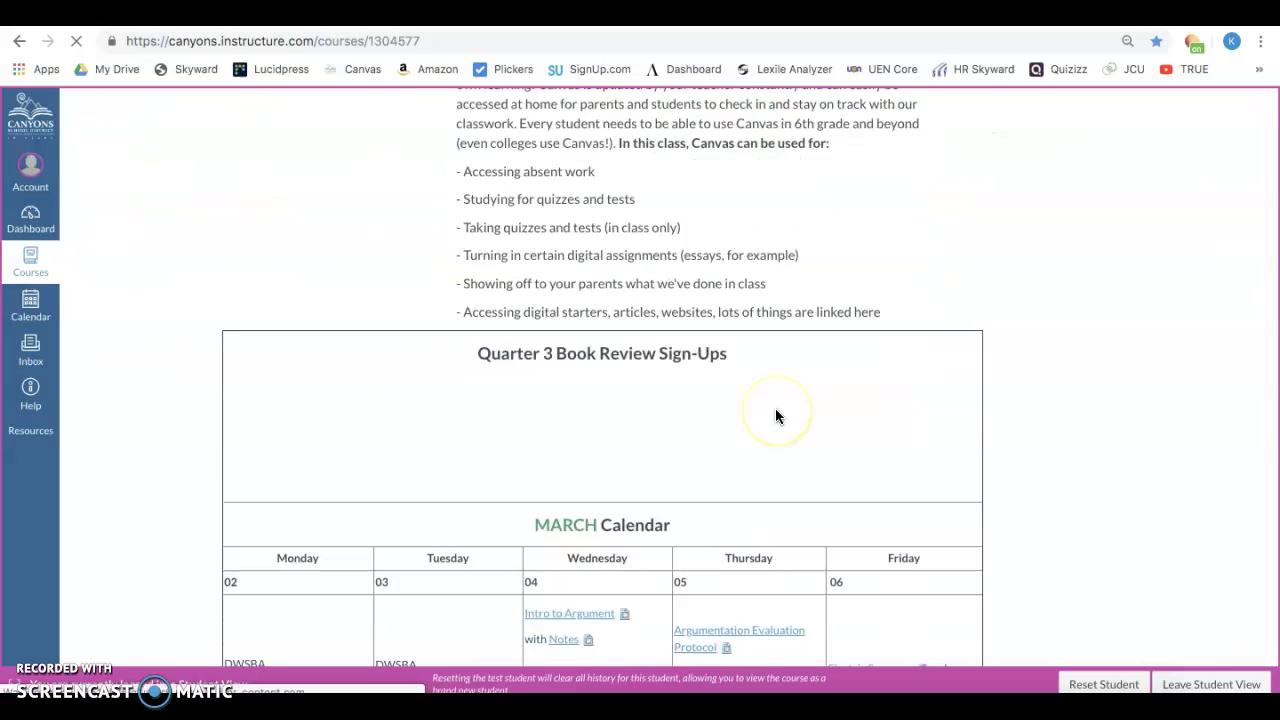
{"action": "scroll", "coordinate": [777, 415], "scroll_direction": "down", "scroll_amount": 4}
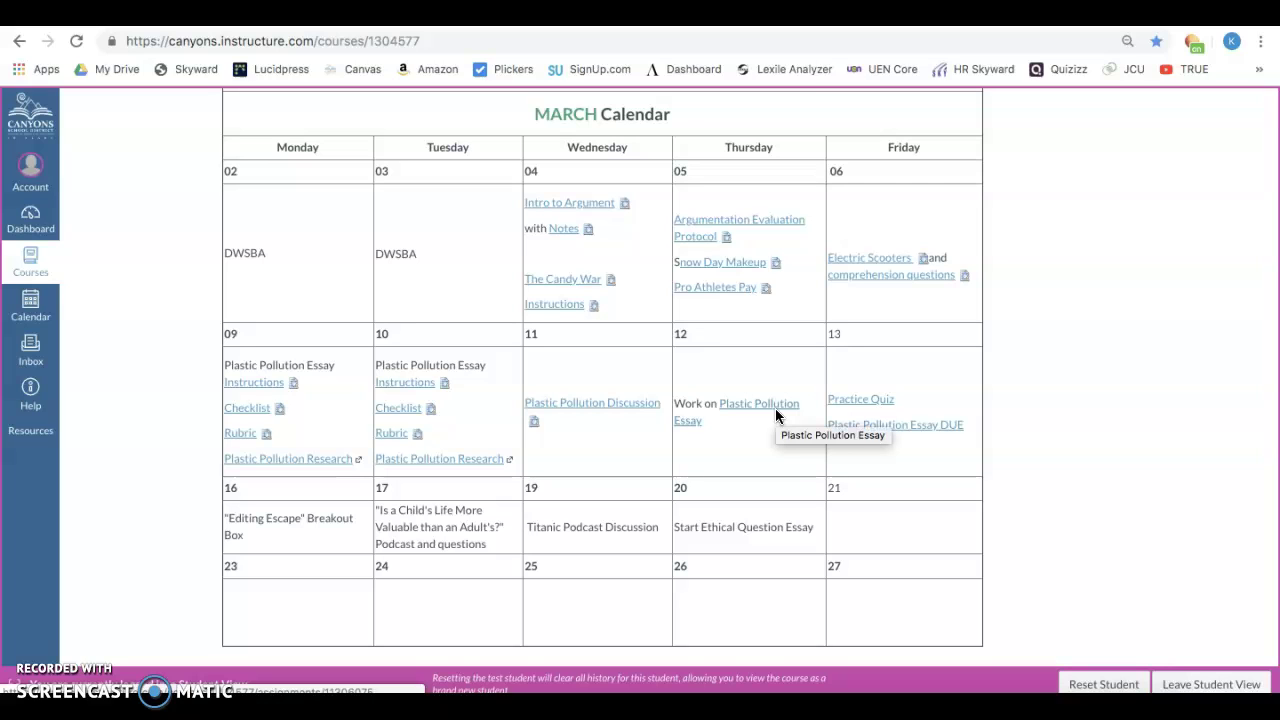
{"action": "left_click", "coordinate": [775, 412]}
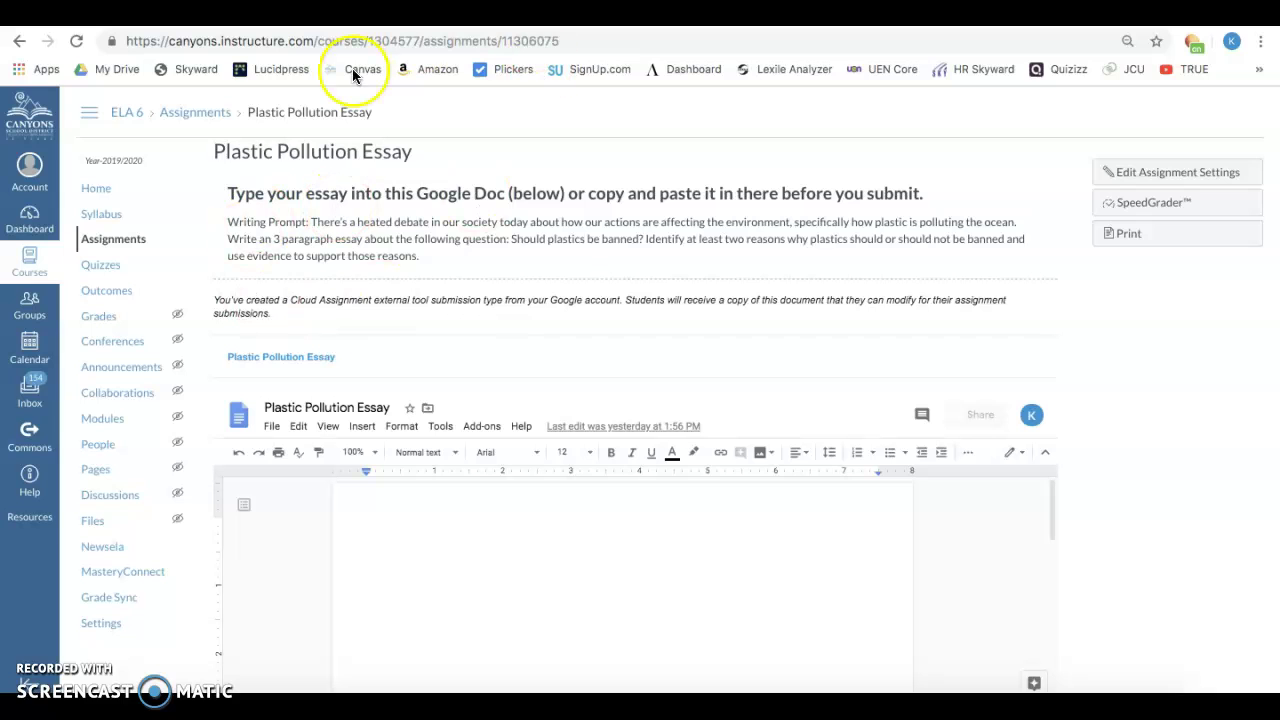
{"action": "scroll", "coordinate": [751, 324], "scroll_direction": "down", "scroll_amount": 1}
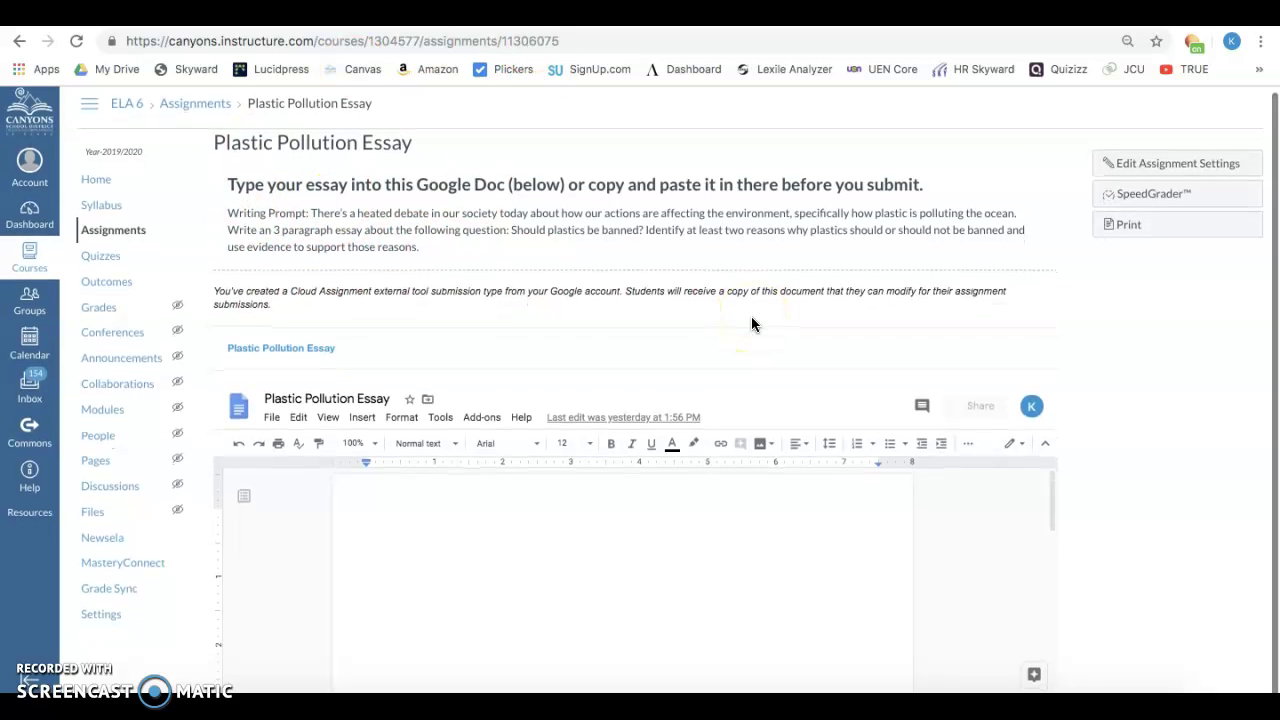
{"action": "left_click", "coordinate": [510, 612]}
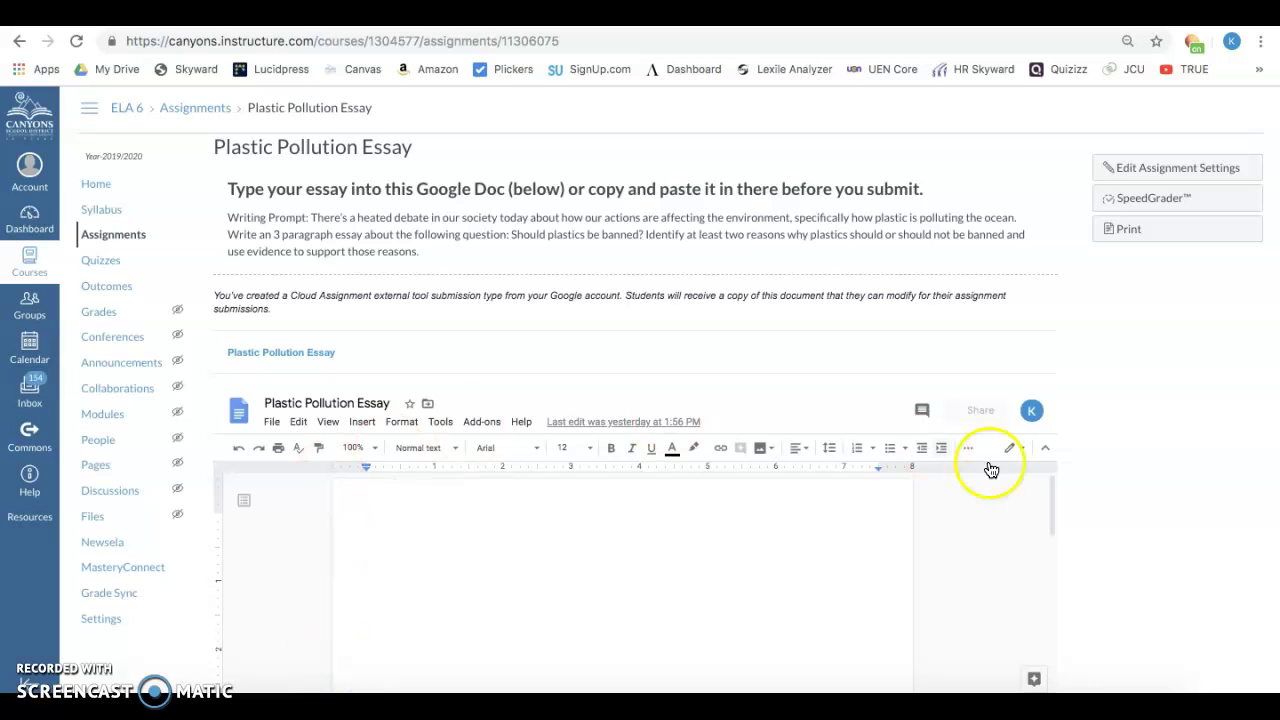
Step: Switch the ELA 6 course to Student View from the course settings
{"action": "left_click", "coordinate": [104, 238]}
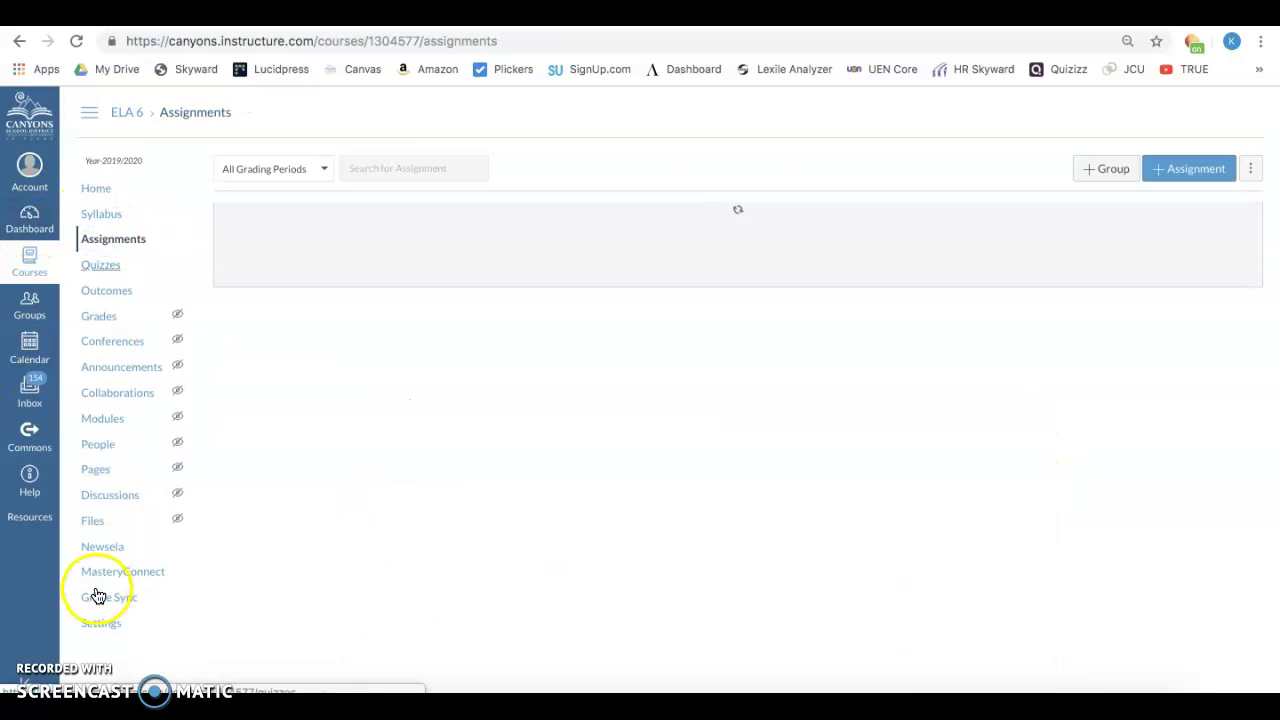
{"action": "left_click", "coordinate": [101, 622]}
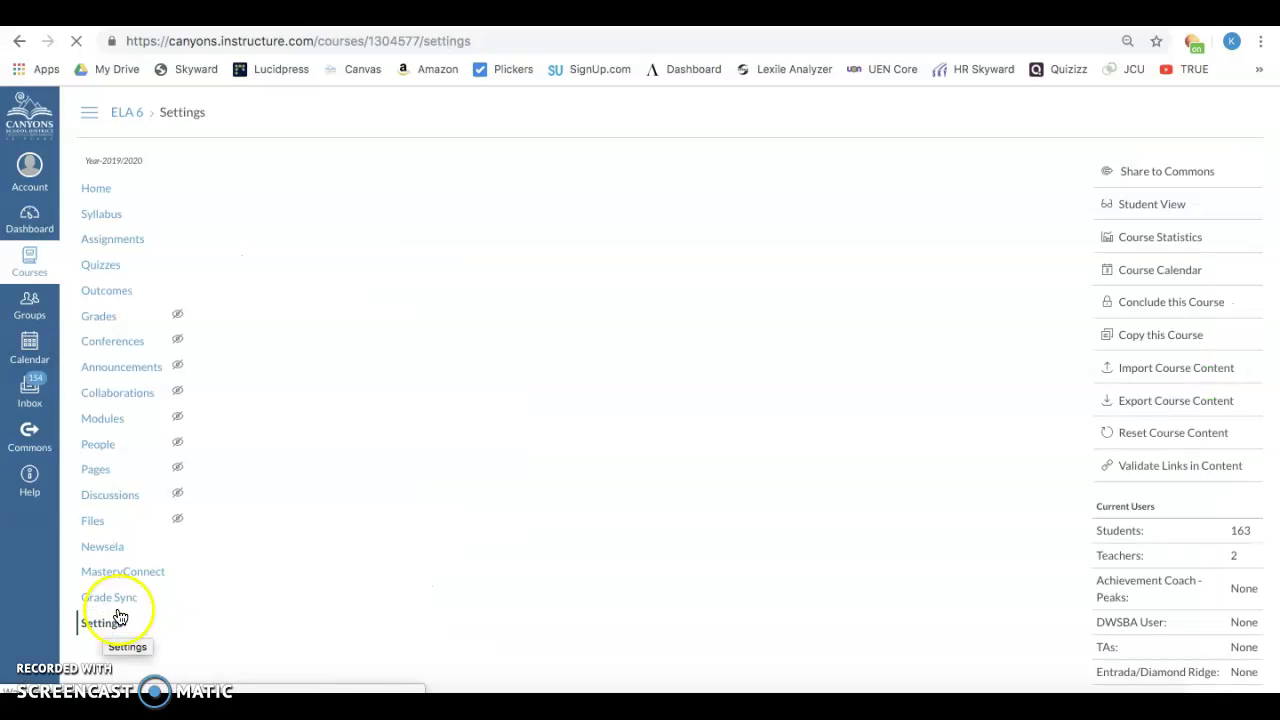
{"action": "left_click", "coordinate": [1130, 206]}
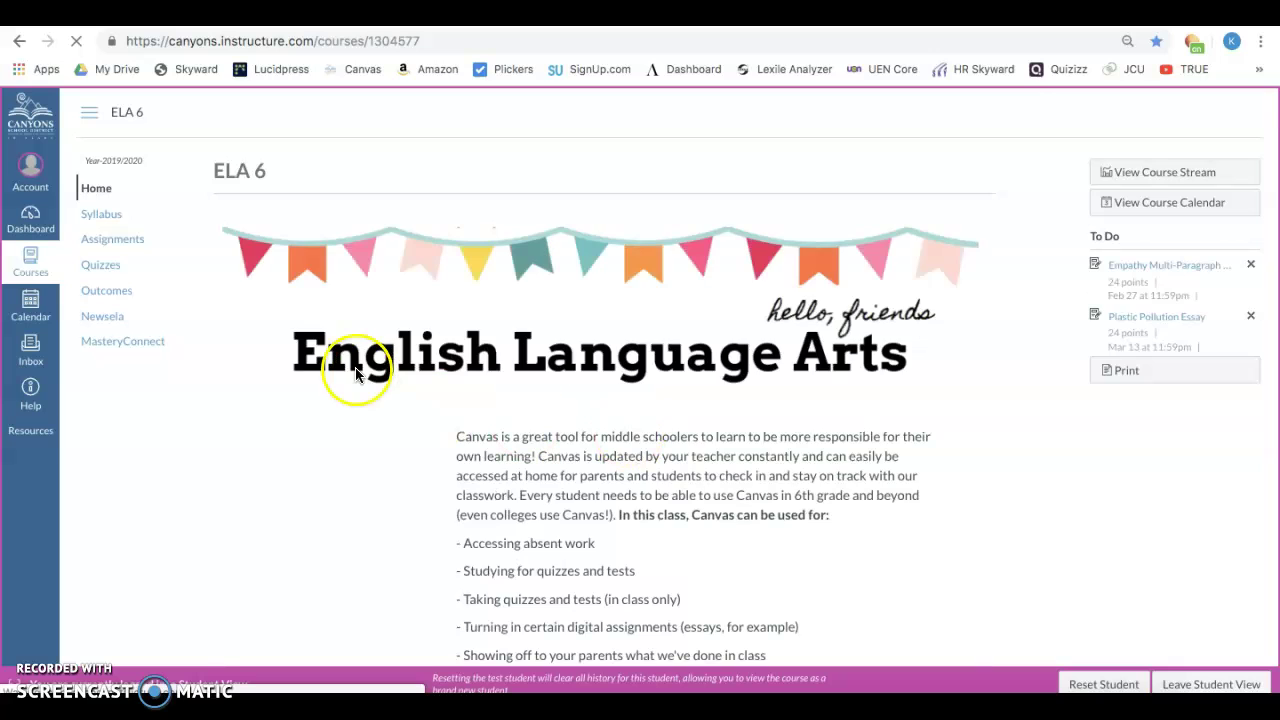
Step: Open the Plastic Pollution Essay linked under March 12 in the March calendar as a student
{"action": "scroll", "coordinate": [680, 376], "scroll_direction": "down", "scroll_amount": 2}
{"action": "scroll", "coordinate": [682, 380], "scroll_direction": "down", "scroll_amount": 10}
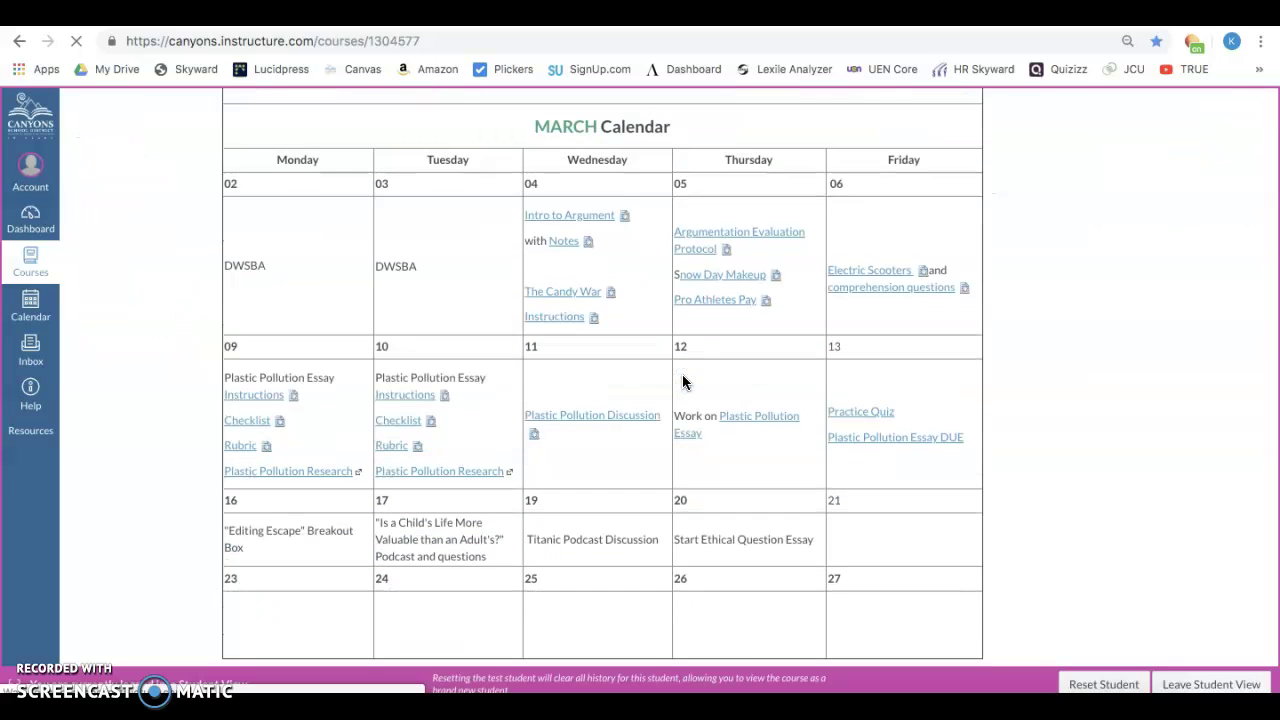
{"action": "left_click", "coordinate": [737, 421]}
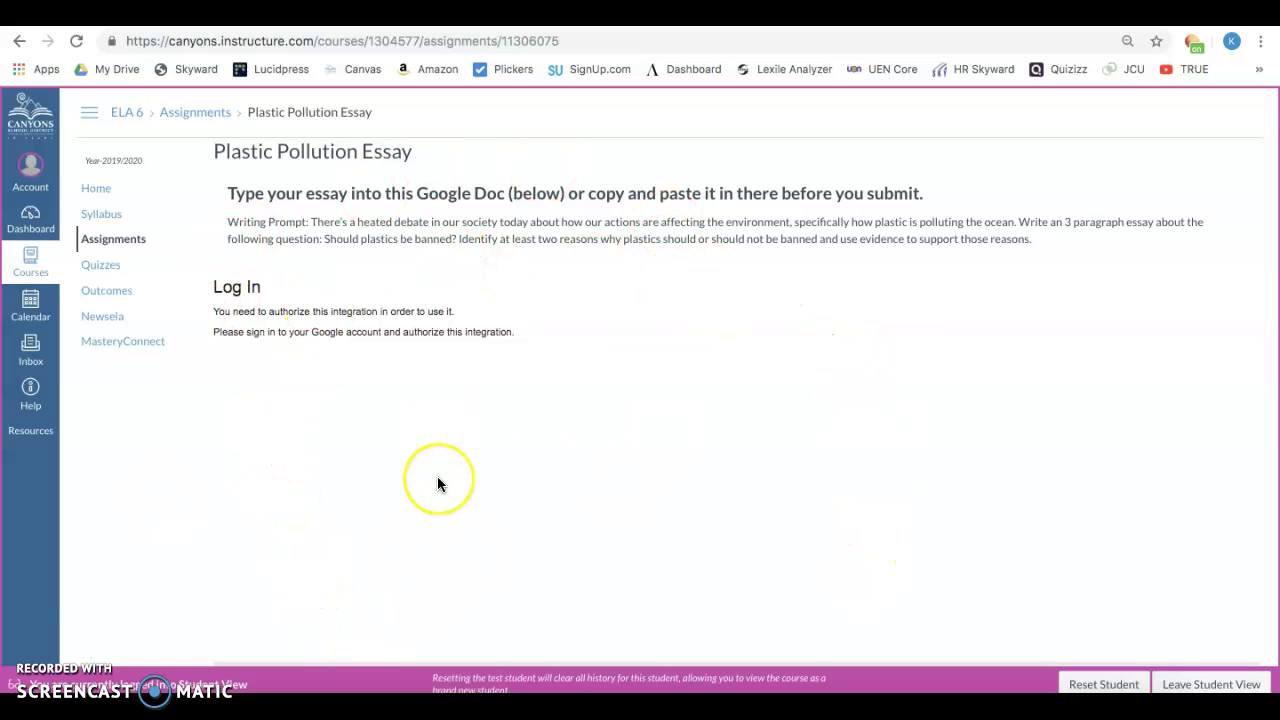
Step: Open the Growth Mindset Short Response from the course's Assignments list
{"action": "left_click", "coordinate": [129, 249]}
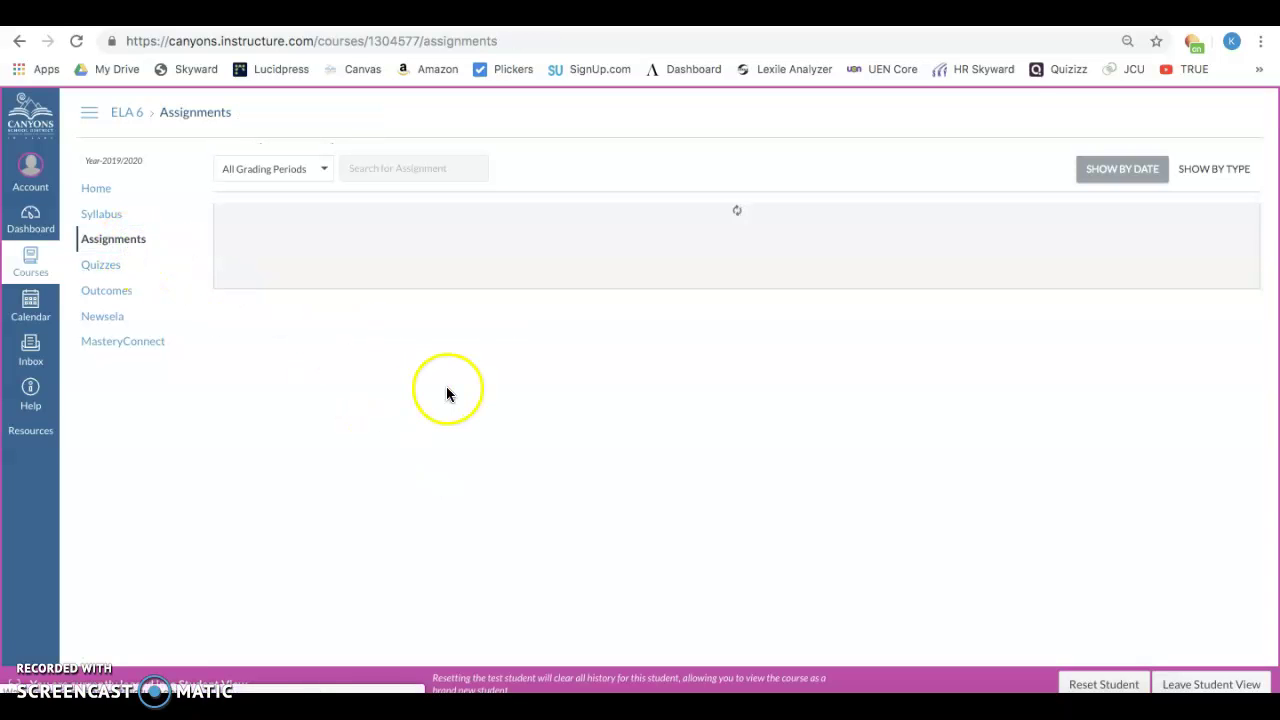
{"action": "scroll", "coordinate": [440, 360], "scroll_direction": "down", "scroll_amount": 10}
{"action": "scroll", "coordinate": [418, 373], "scroll_direction": "down", "scroll_amount": 5}
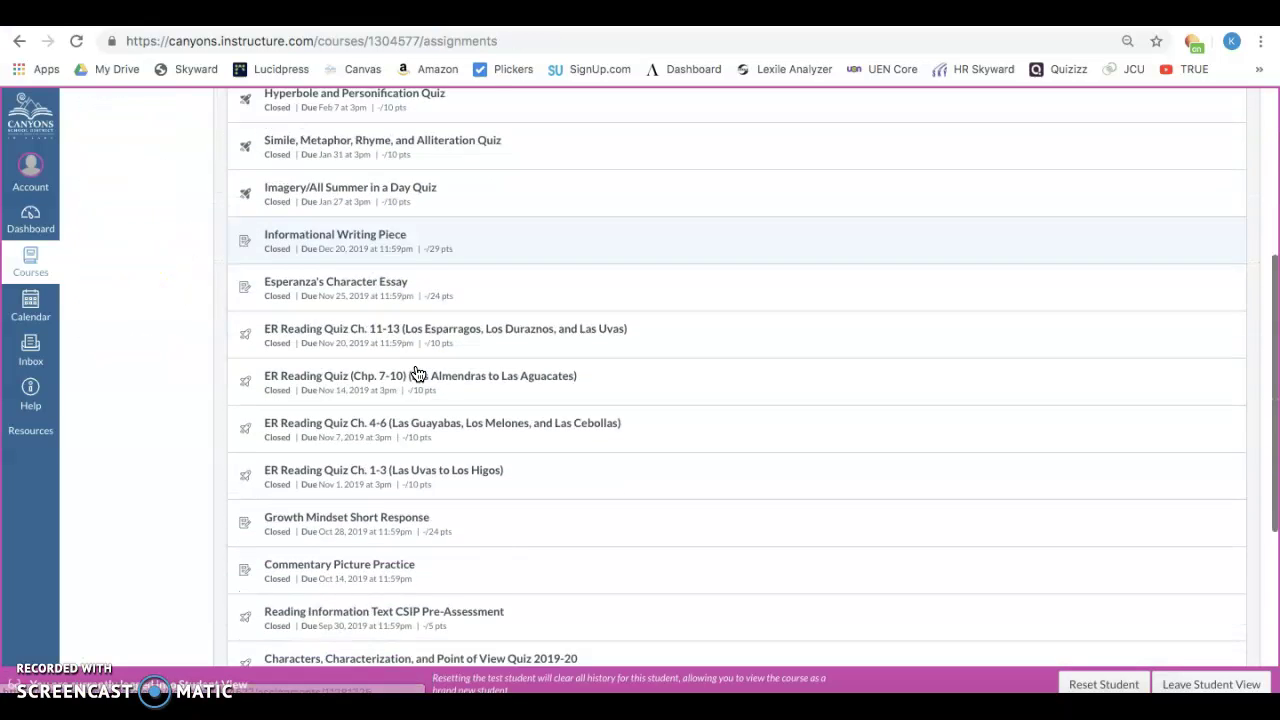
{"action": "scroll", "coordinate": [418, 373], "scroll_direction": "up", "scroll_amount": 3}
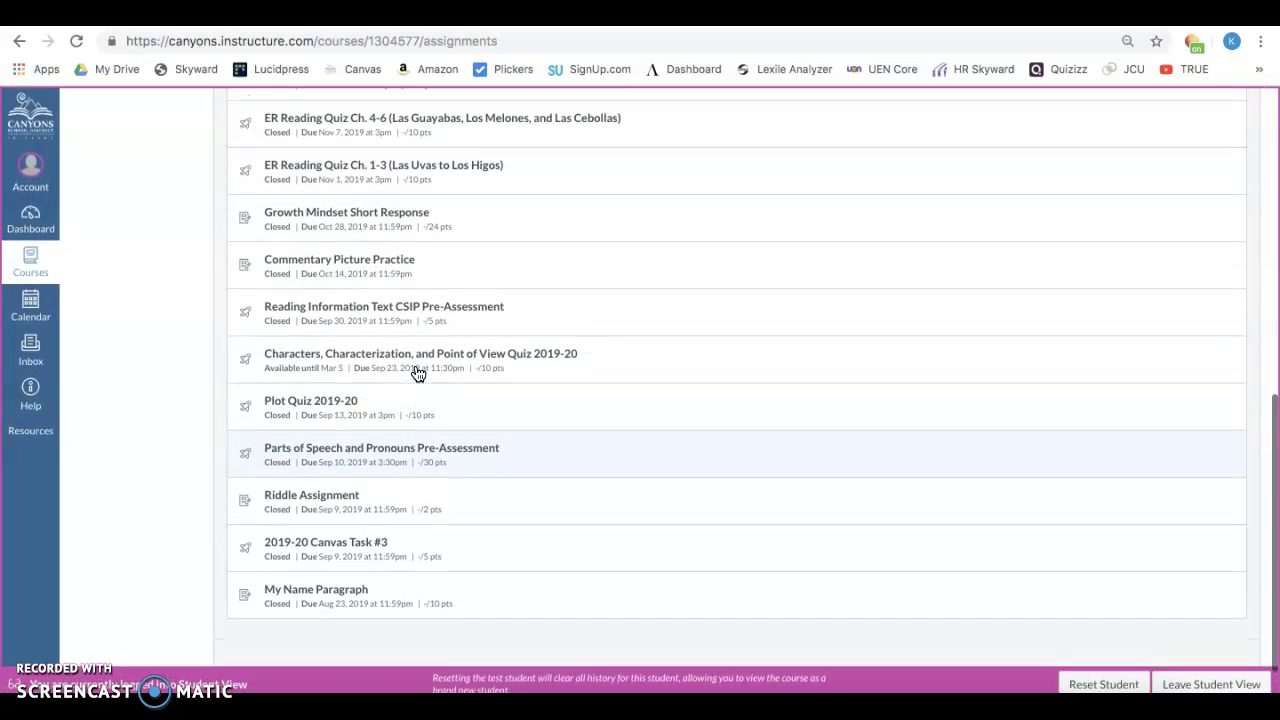
{"action": "left_click", "coordinate": [400, 310]}
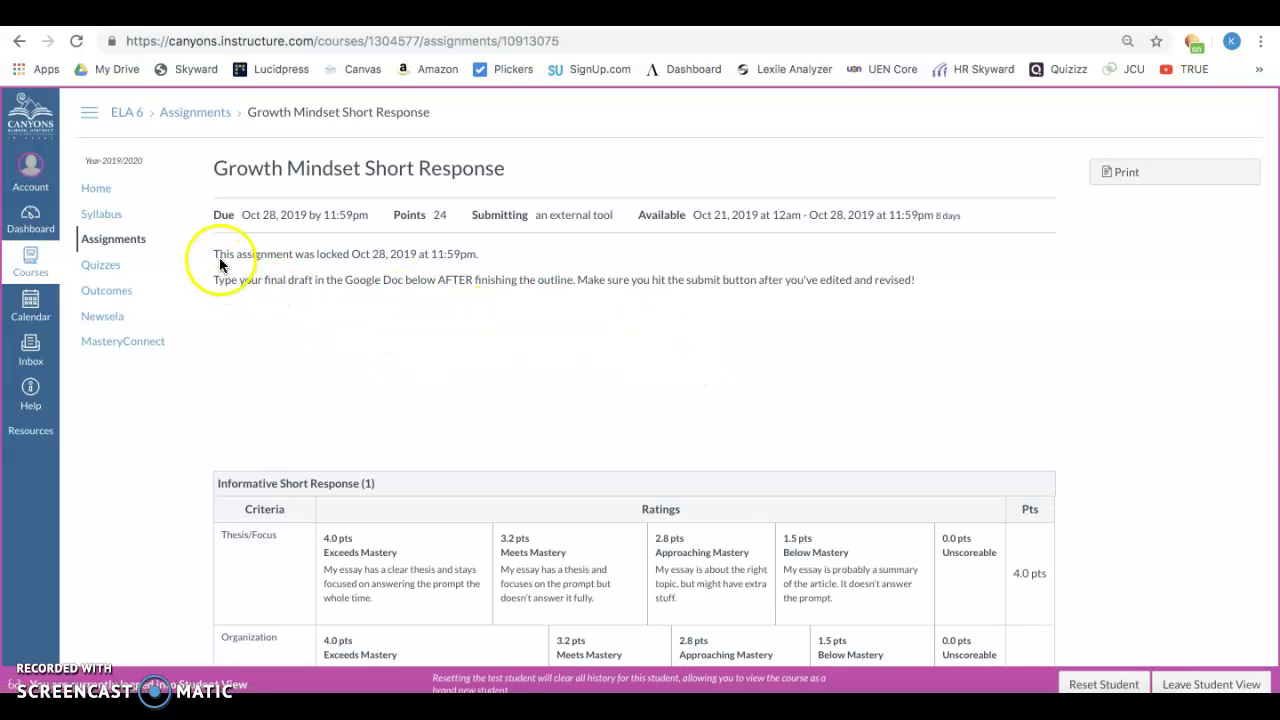
Step: Examine the assignment's lock notice and its Informative Short Response rubric, from Thesis/Focus through Conventions/Editing
{"action": "left_click_drag", "start_coordinate": [485, 262], "coordinate": [209, 252]}
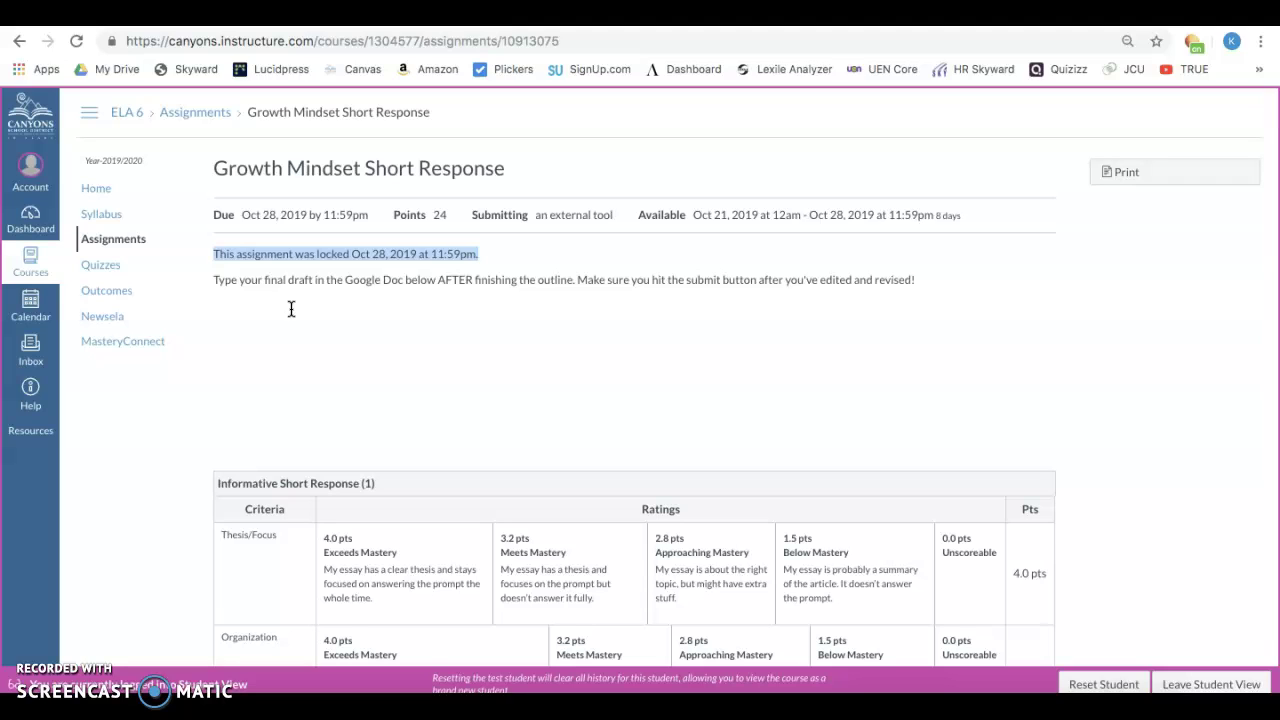
{"action": "left_click", "coordinate": [351, 340]}
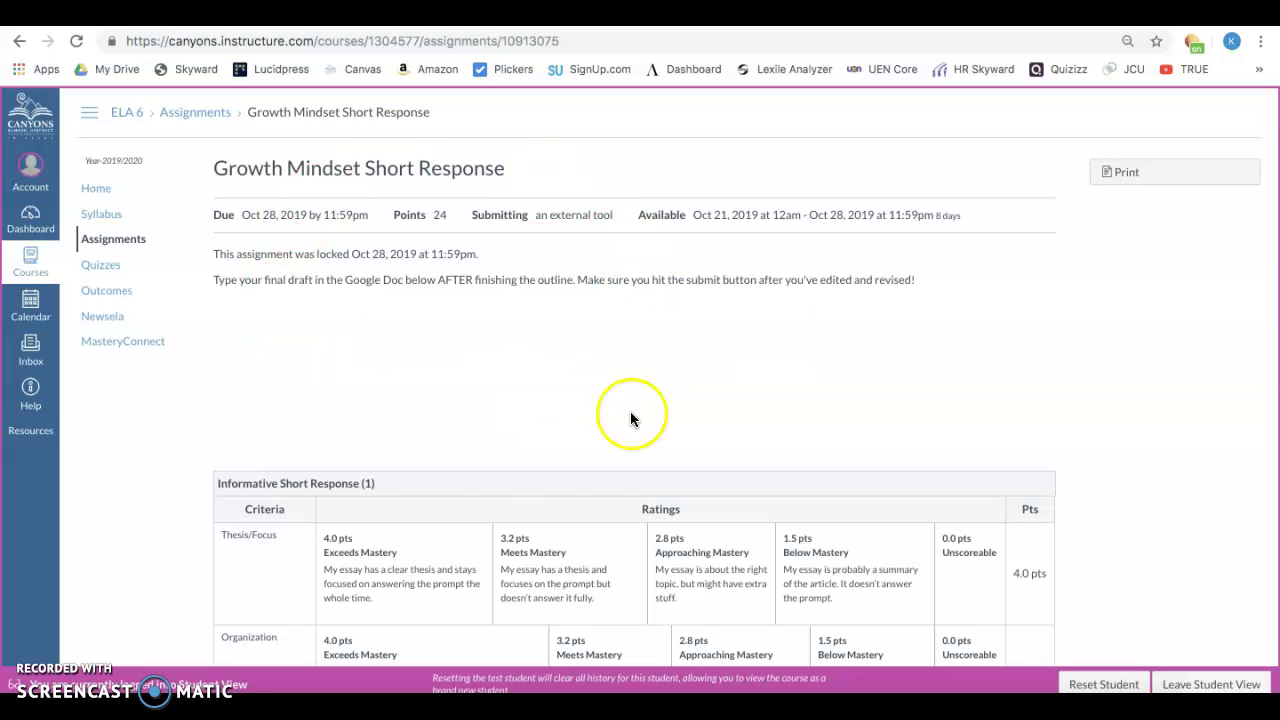
{"action": "scroll", "coordinate": [619, 380], "scroll_direction": "down", "scroll_amount": 1}
{"action": "scroll", "coordinate": [619, 380], "scroll_direction": "down", "scroll_amount": 3}
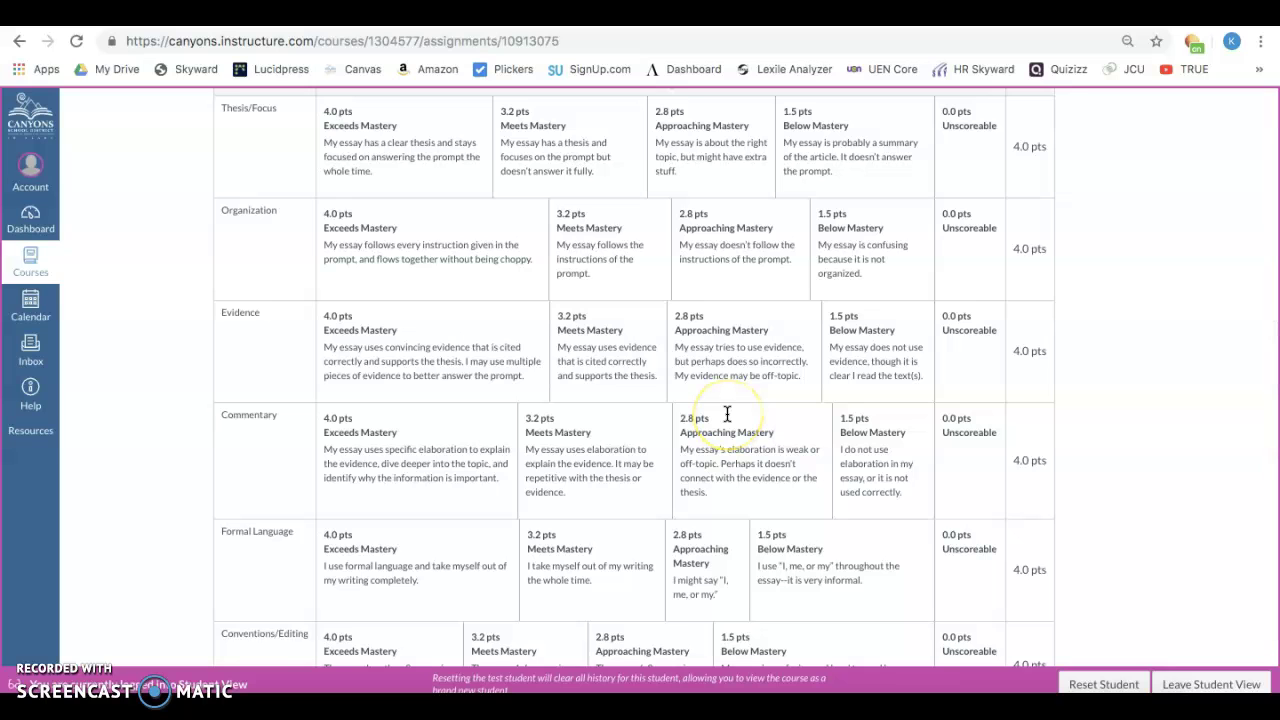
{"action": "scroll", "coordinate": [727, 413], "scroll_direction": "down", "scroll_amount": 1}
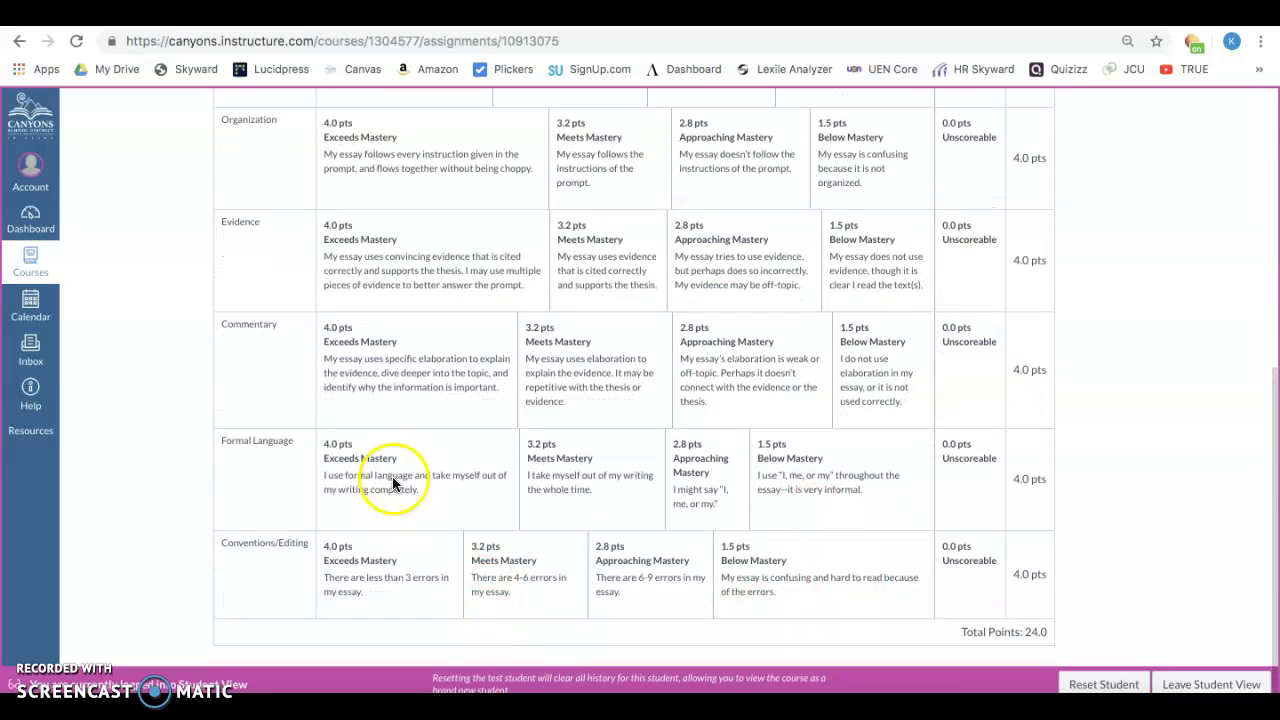
{"action": "scroll", "coordinate": [395, 470], "scroll_direction": "up", "scroll_amount": 2}
{"action": "scroll", "coordinate": [387, 460], "scroll_direction": "up", "scroll_amount": 1}
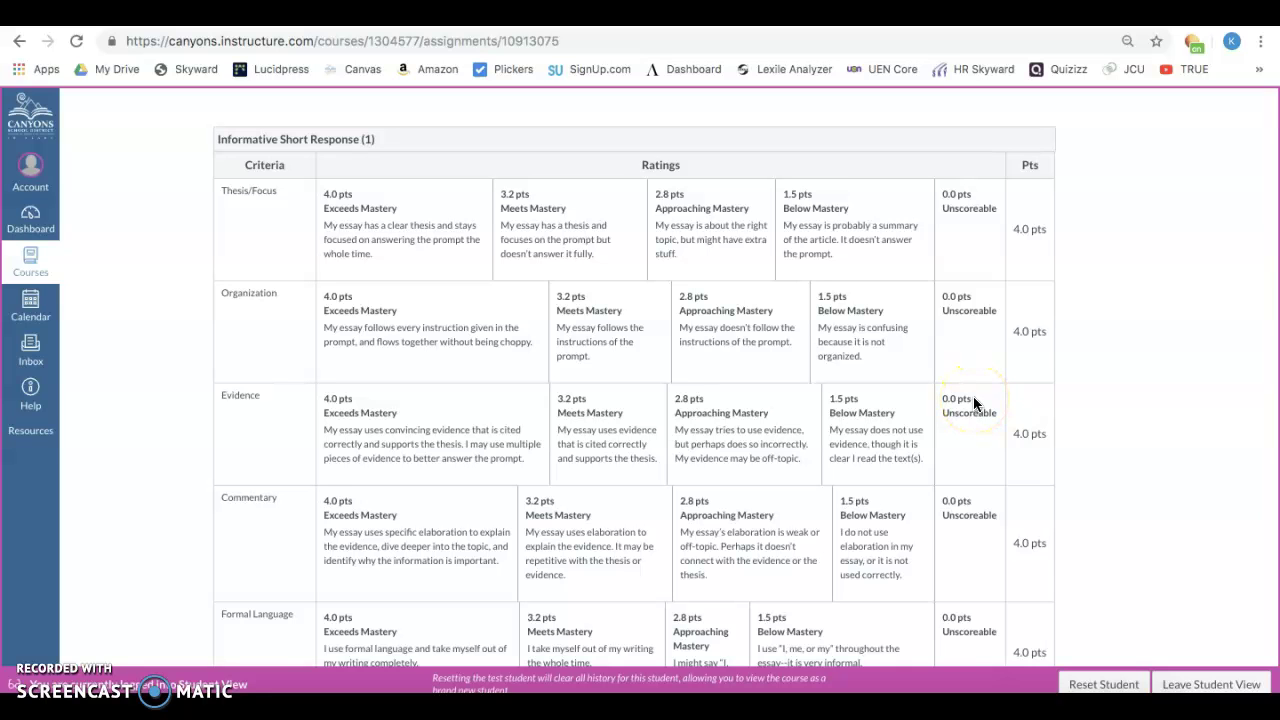
{"action": "scroll", "coordinate": [534, 480], "scroll_direction": "down", "scroll_amount": 2}
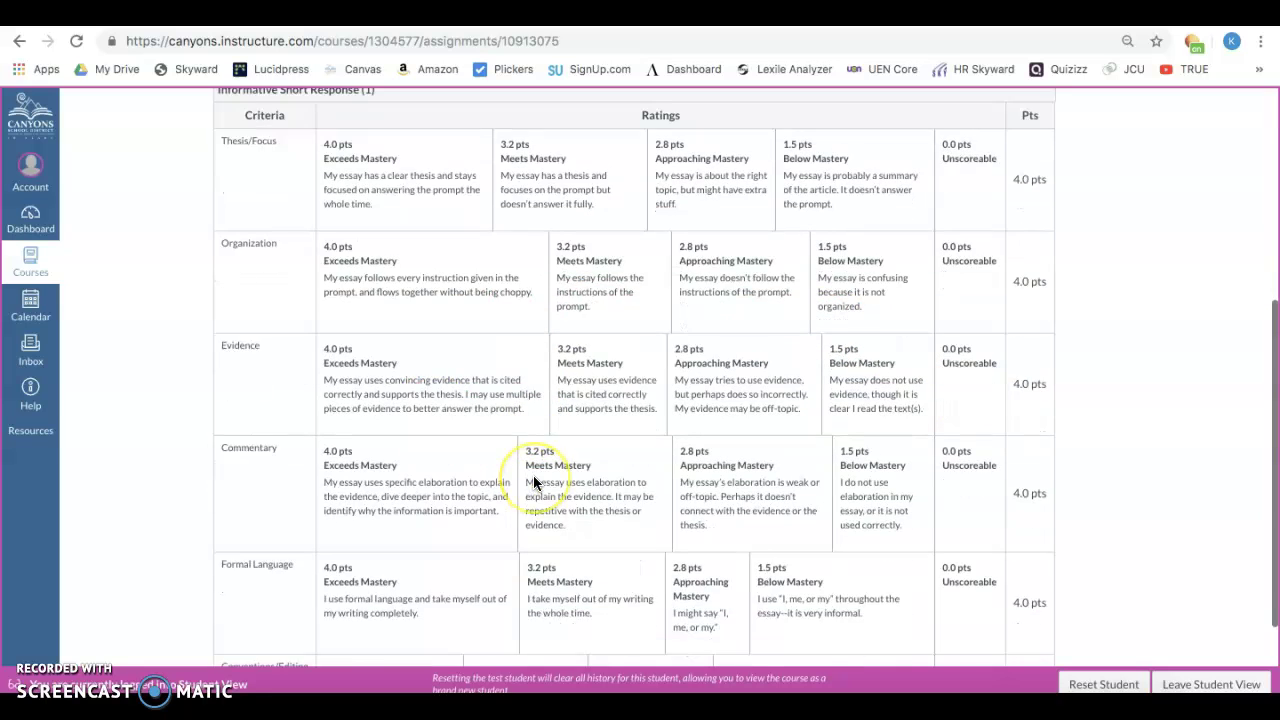
{"action": "scroll", "coordinate": [533, 480], "scroll_direction": "down", "scroll_amount": 1}
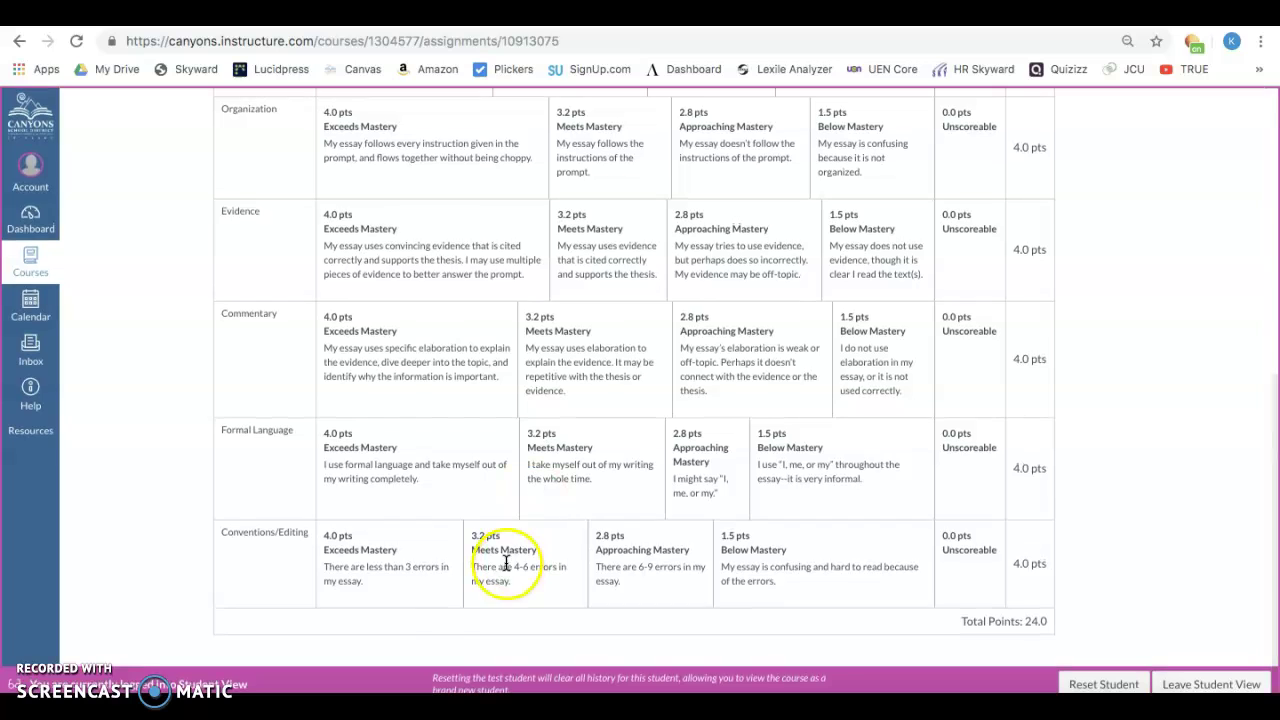
{"action": "scroll", "coordinate": [435, 597], "scroll_direction": "up", "scroll_amount": 1}
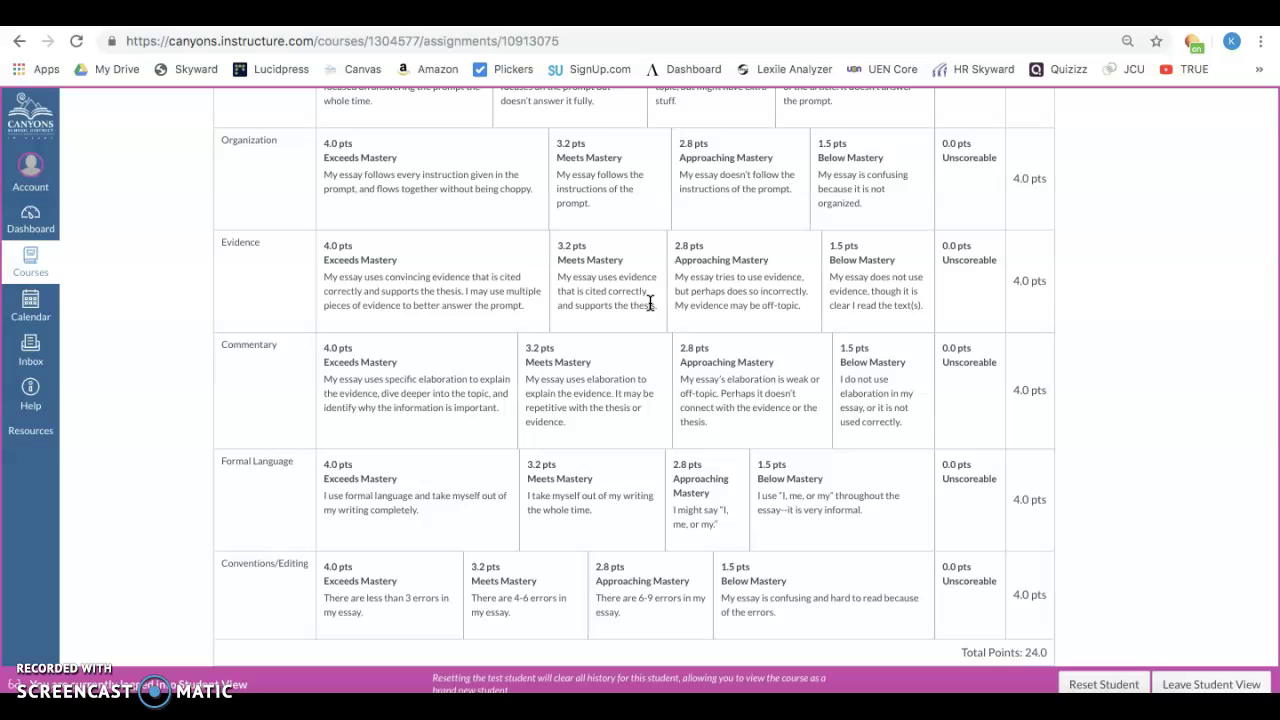
{"action": "scroll", "coordinate": [651, 303], "scroll_direction": "up", "scroll_amount": 5}
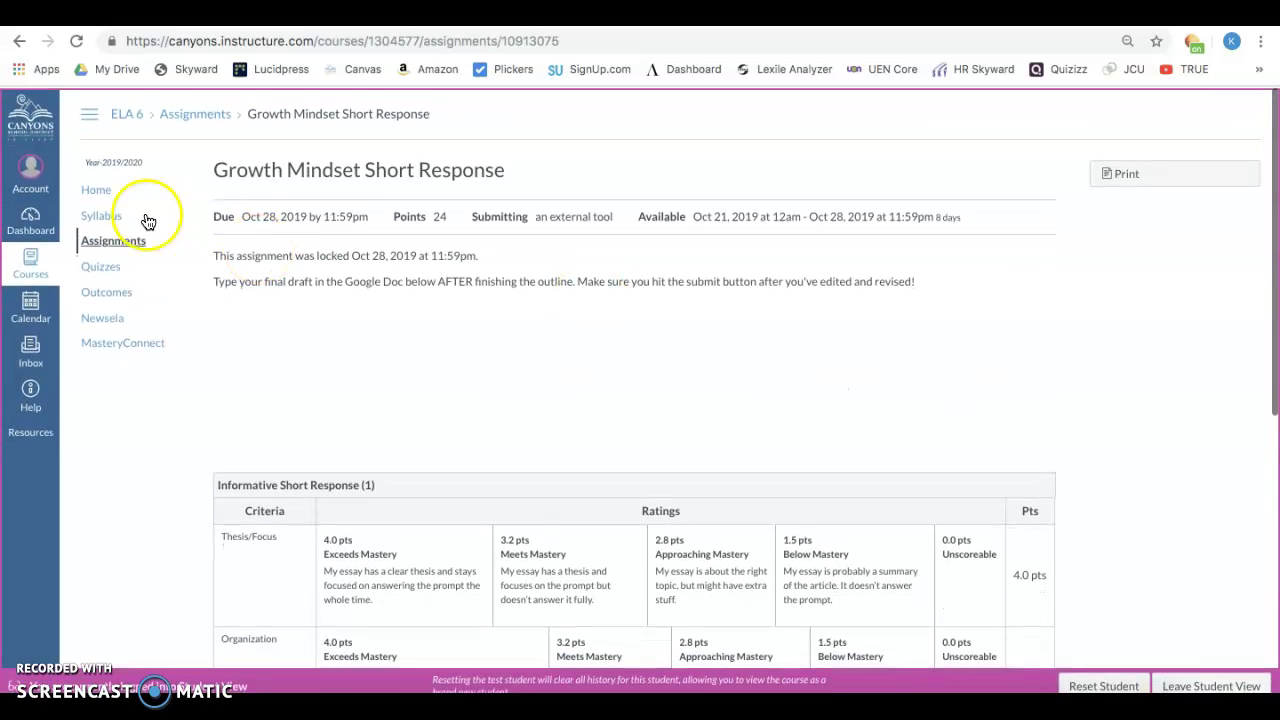
Step: Return to the course home page and look over the Quarter 3 Book Review Sign-Ups for each class period
{"action": "left_click", "coordinate": [110, 188]}
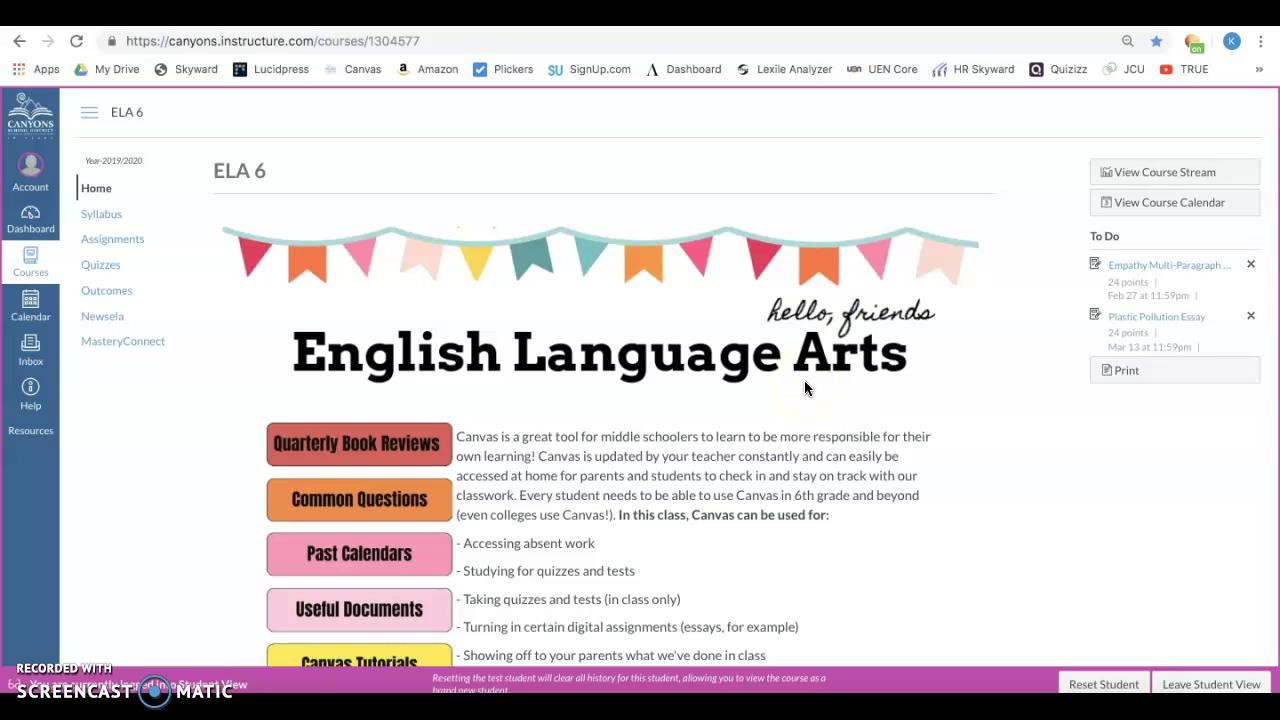
{"action": "scroll", "coordinate": [805, 388], "scroll_direction": "down", "scroll_amount": 4}
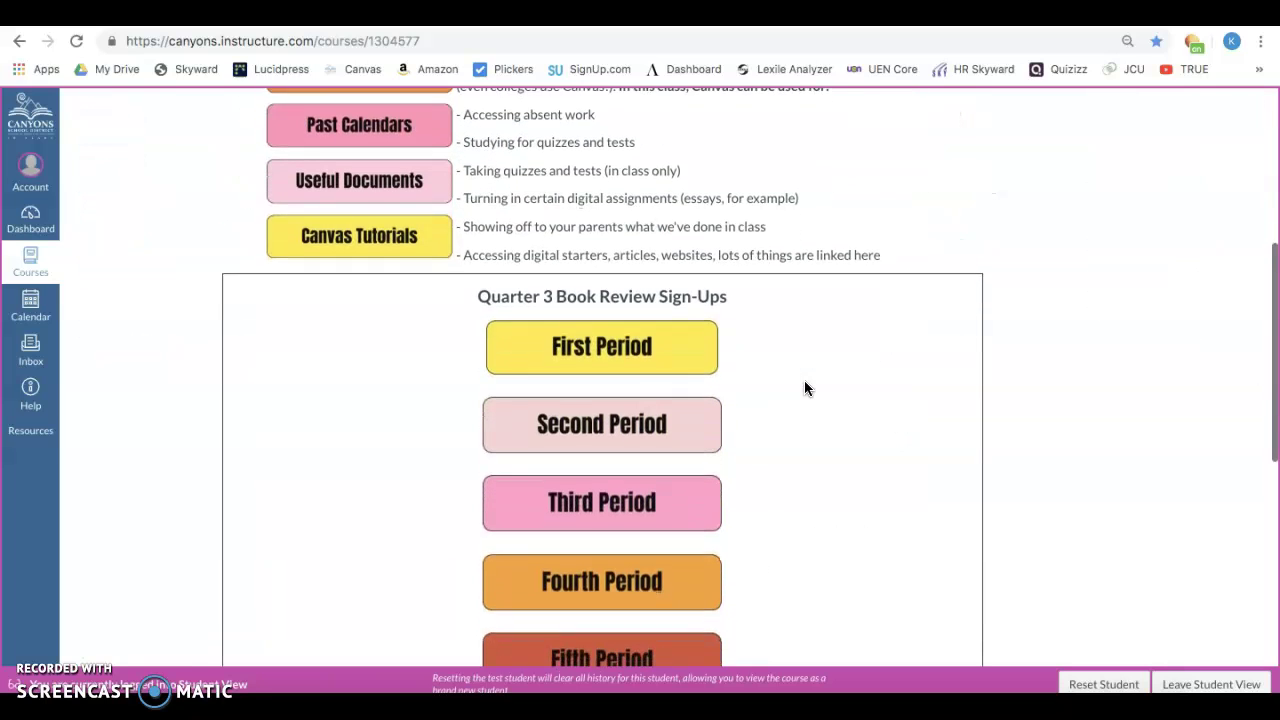
{"action": "scroll", "coordinate": [805, 388], "scroll_direction": "down", "scroll_amount": 1}
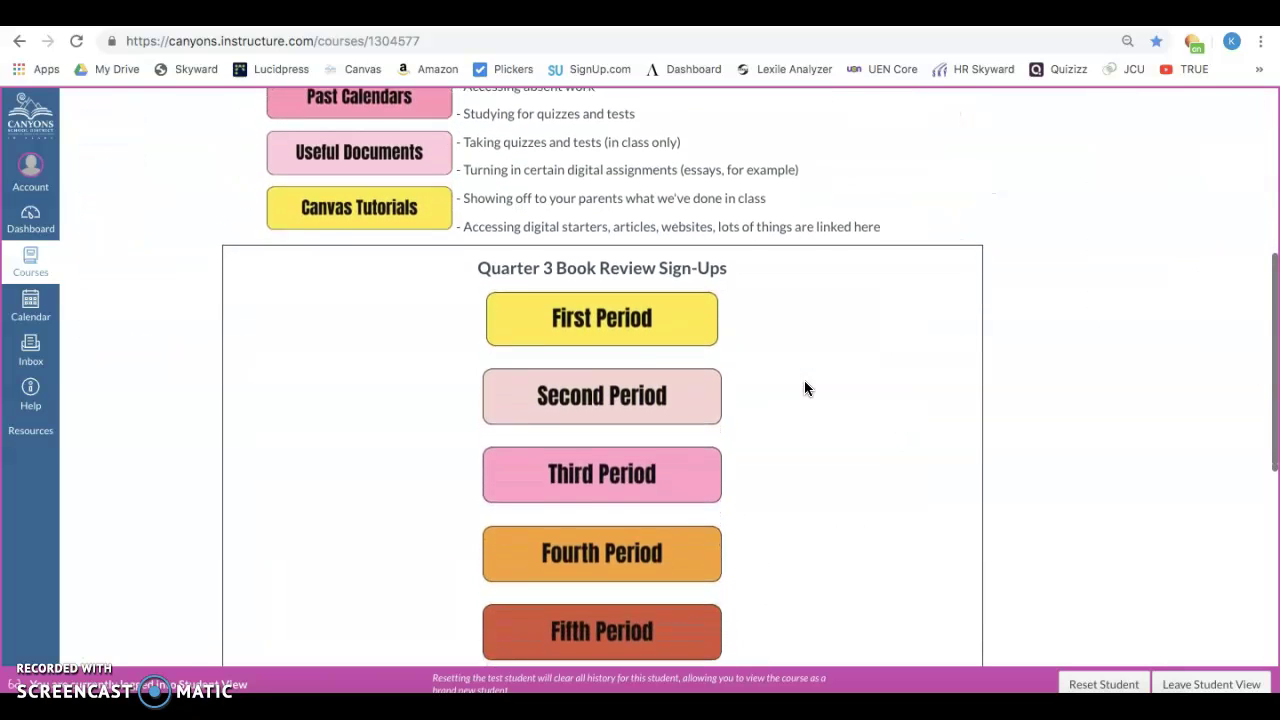
{"action": "left_click", "coordinate": [711, 320]}
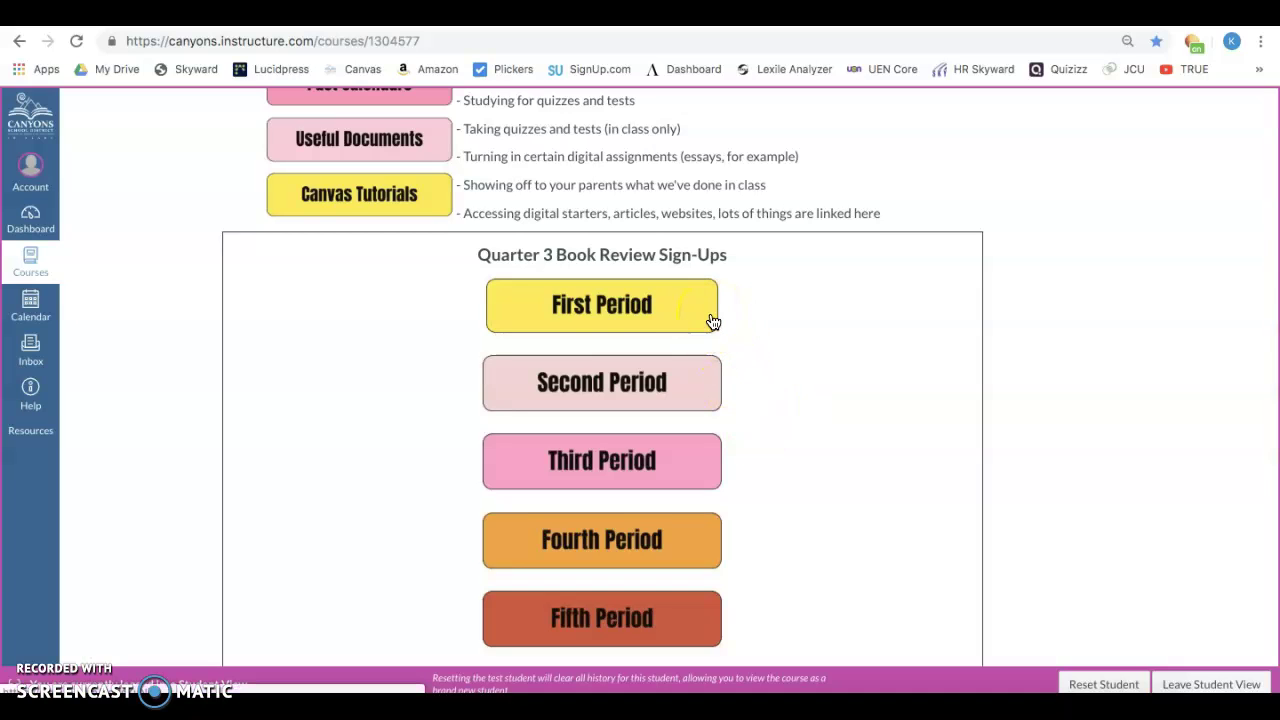
{"action": "scroll", "coordinate": [711, 320], "scroll_direction": "down", "scroll_amount": 1}
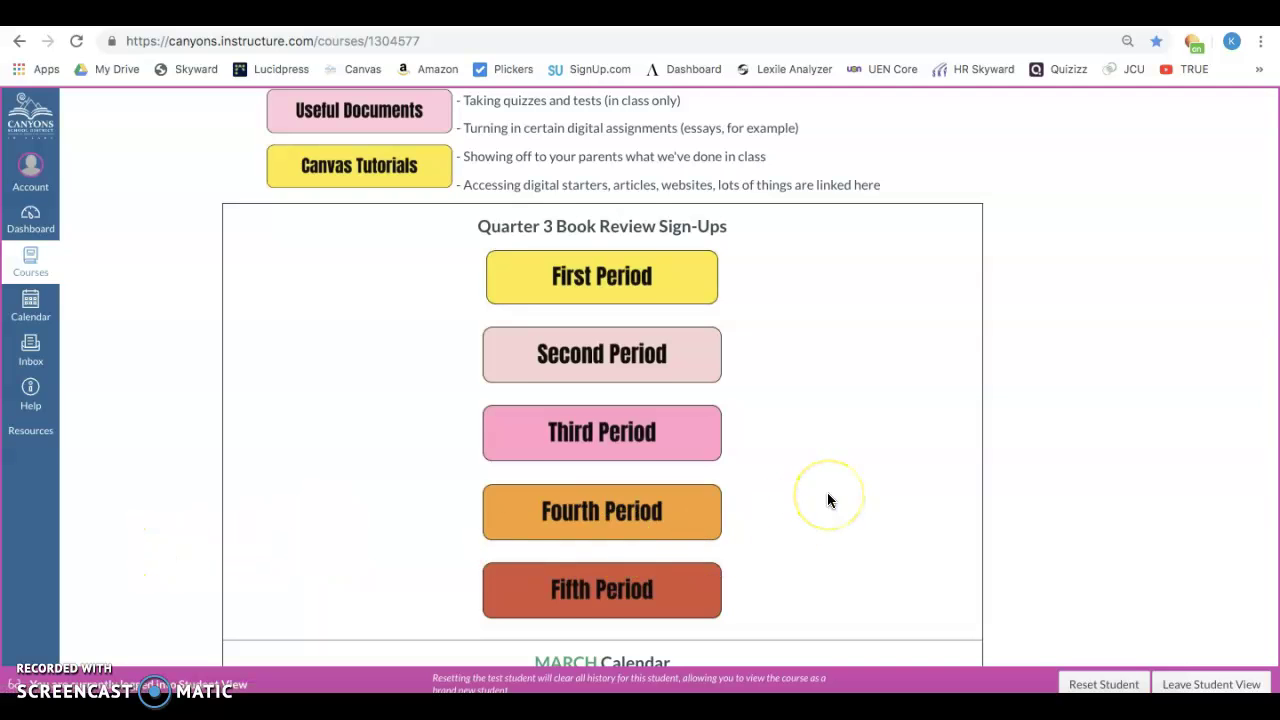
{"action": "scroll", "coordinate": [827, 497], "scroll_direction": "down", "scroll_amount": 1}
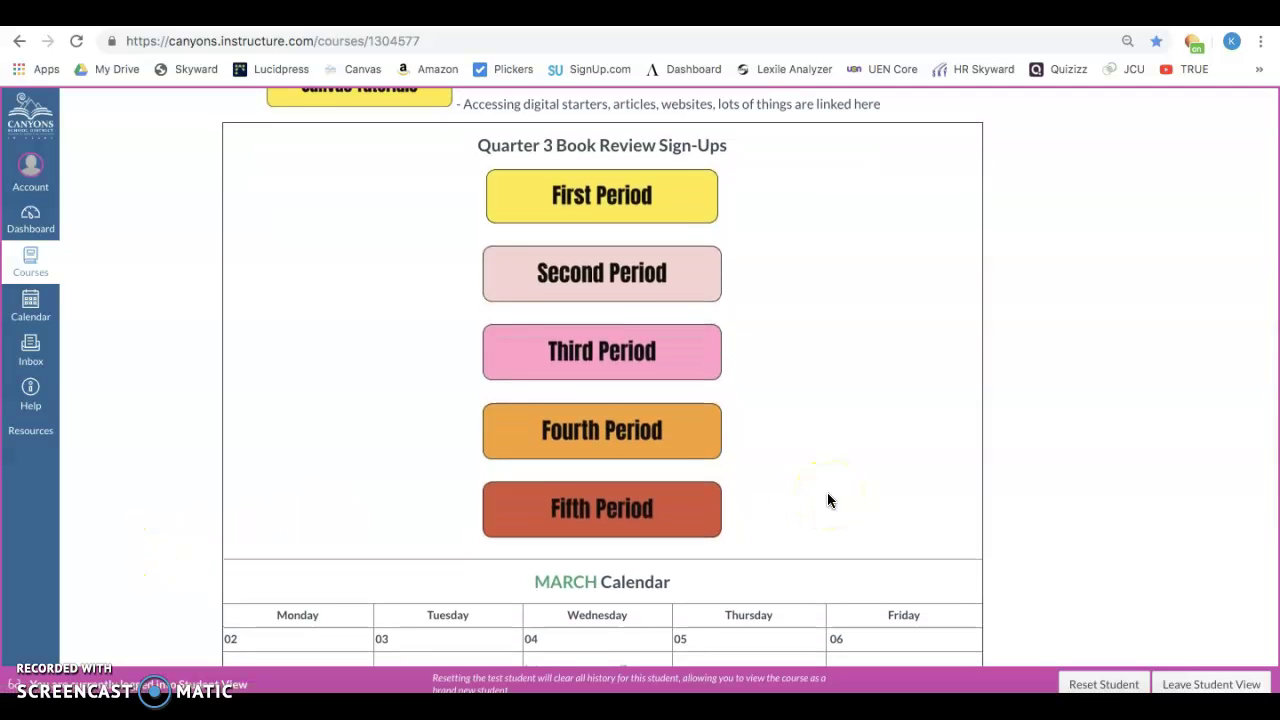
{"action": "scroll", "coordinate": [827, 492], "scroll_direction": "up", "scroll_amount": 1}
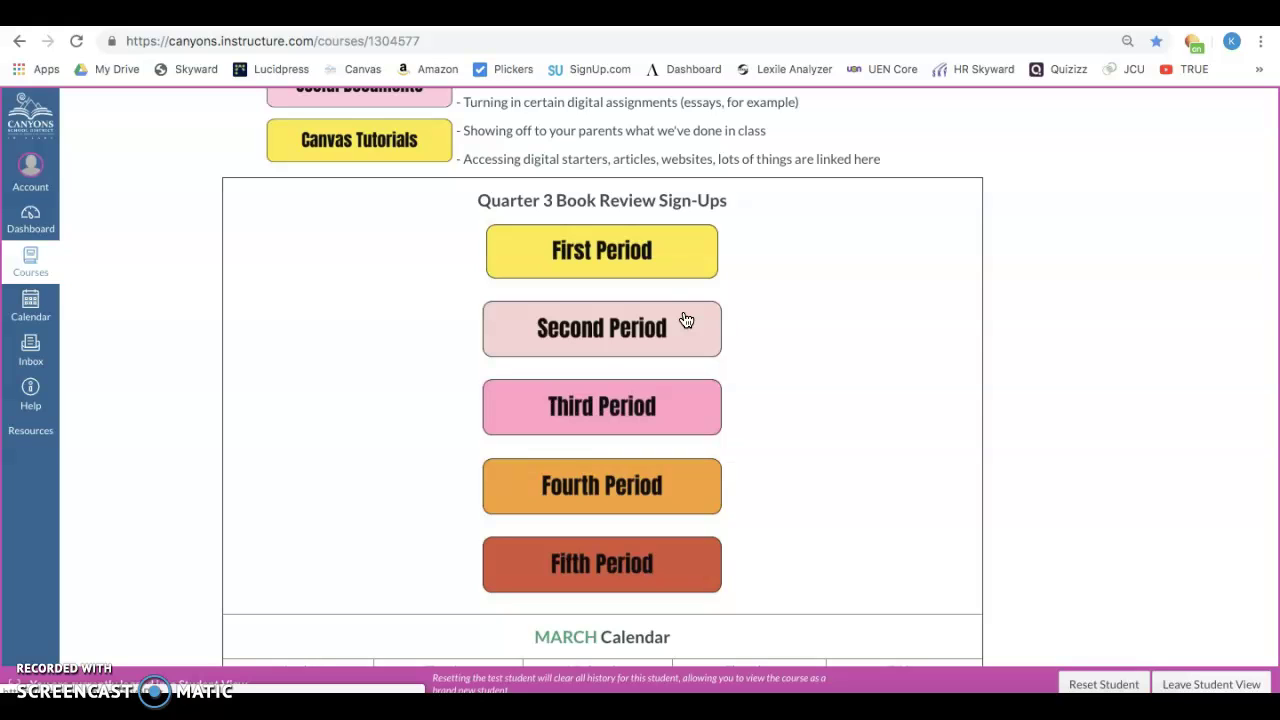
Step: Open the First Period book review sign-up and continue with the account already signed in
{"action": "left_click", "coordinate": [690, 258]}
{"action": "left_click", "coordinate": [652, 258]}
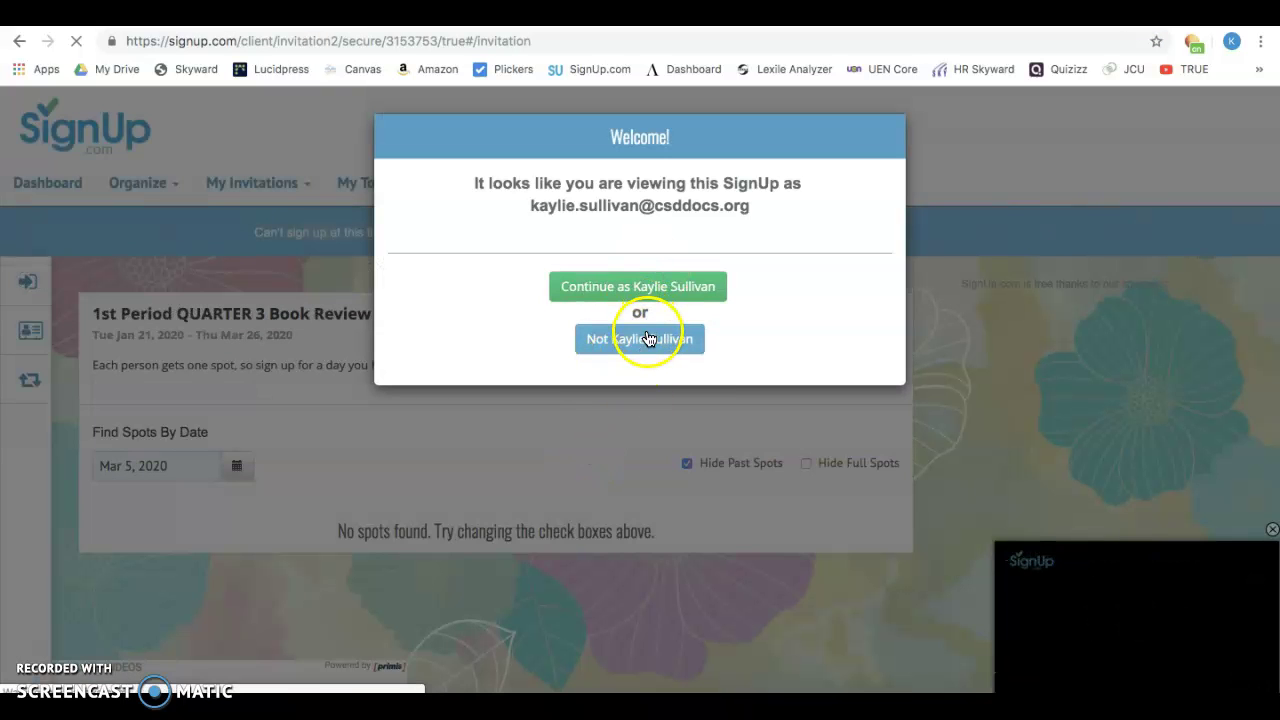
{"action": "left_click", "coordinate": [645, 287]}
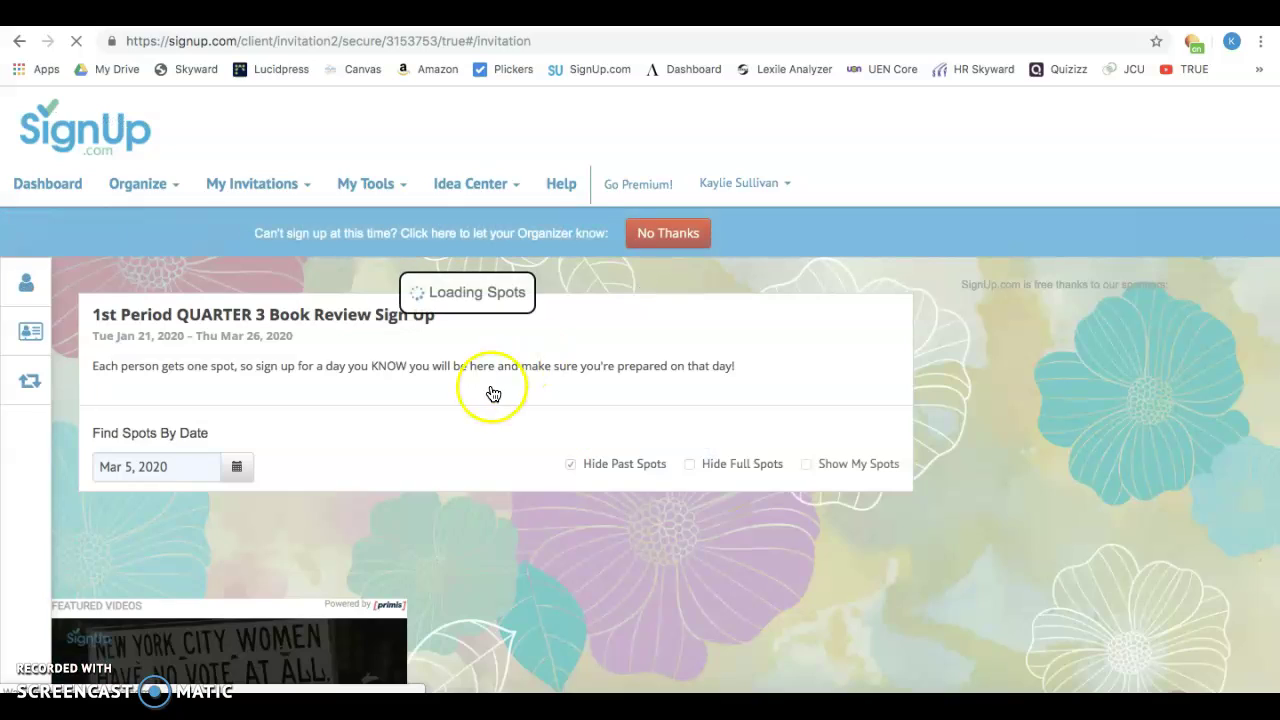
Step: Review the March dates in the sign-up, checking the spots and participants for Thu Mar 5, 2020
{"action": "scroll", "coordinate": [541, 404], "scroll_direction": "down", "scroll_amount": 5}
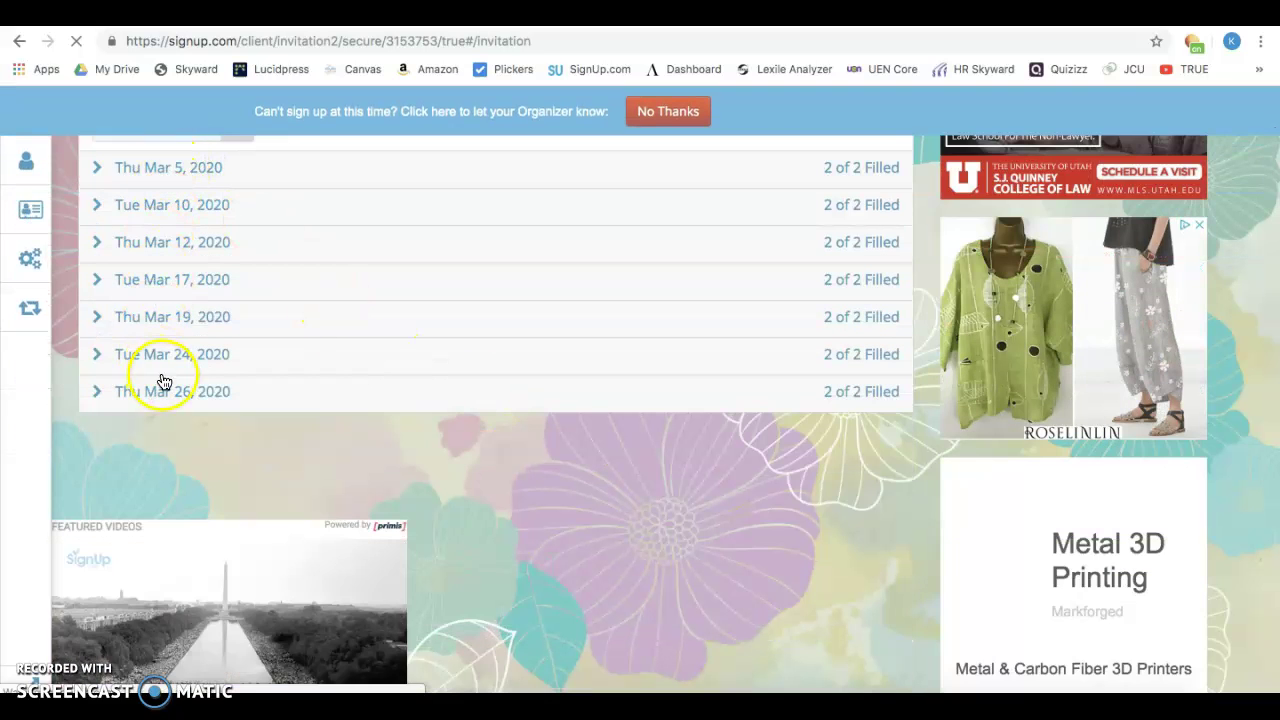
{"action": "scroll", "coordinate": [162, 300], "scroll_direction": "up", "scroll_amount": 2}
{"action": "scroll", "coordinate": [160, 314], "scroll_direction": "up", "scroll_amount": 1}
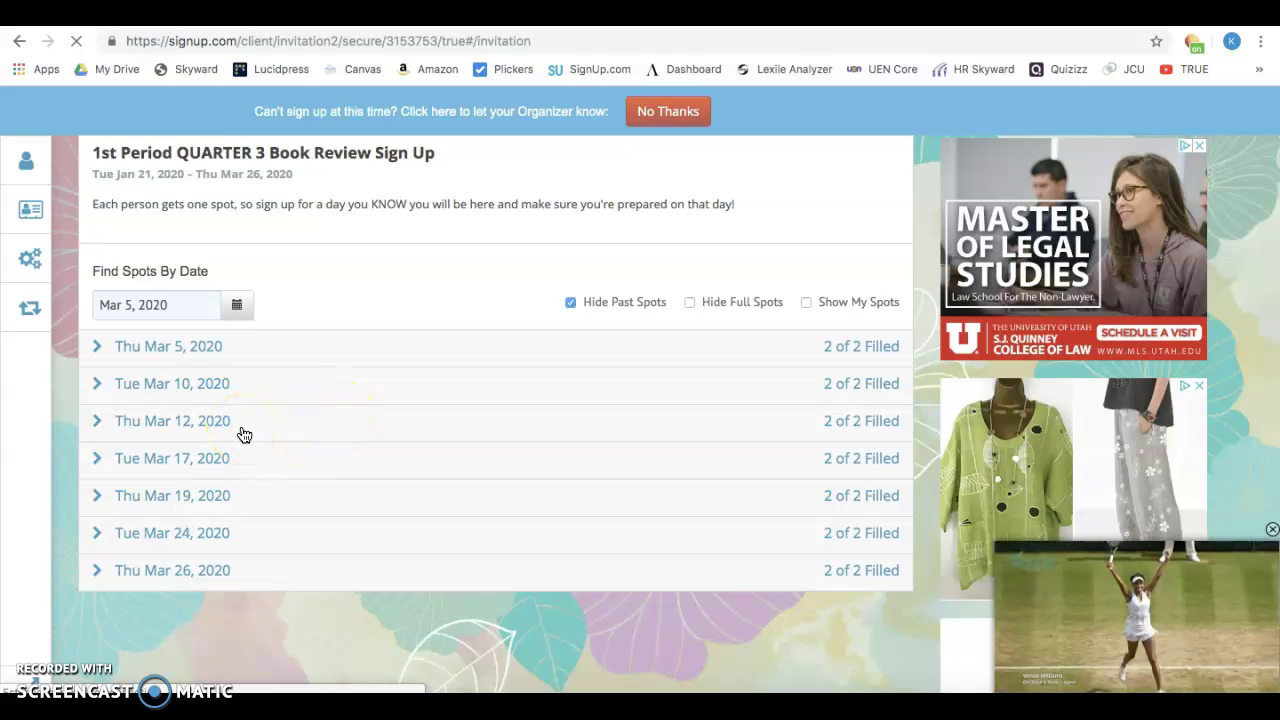
{"action": "left_click", "coordinate": [100, 349]}
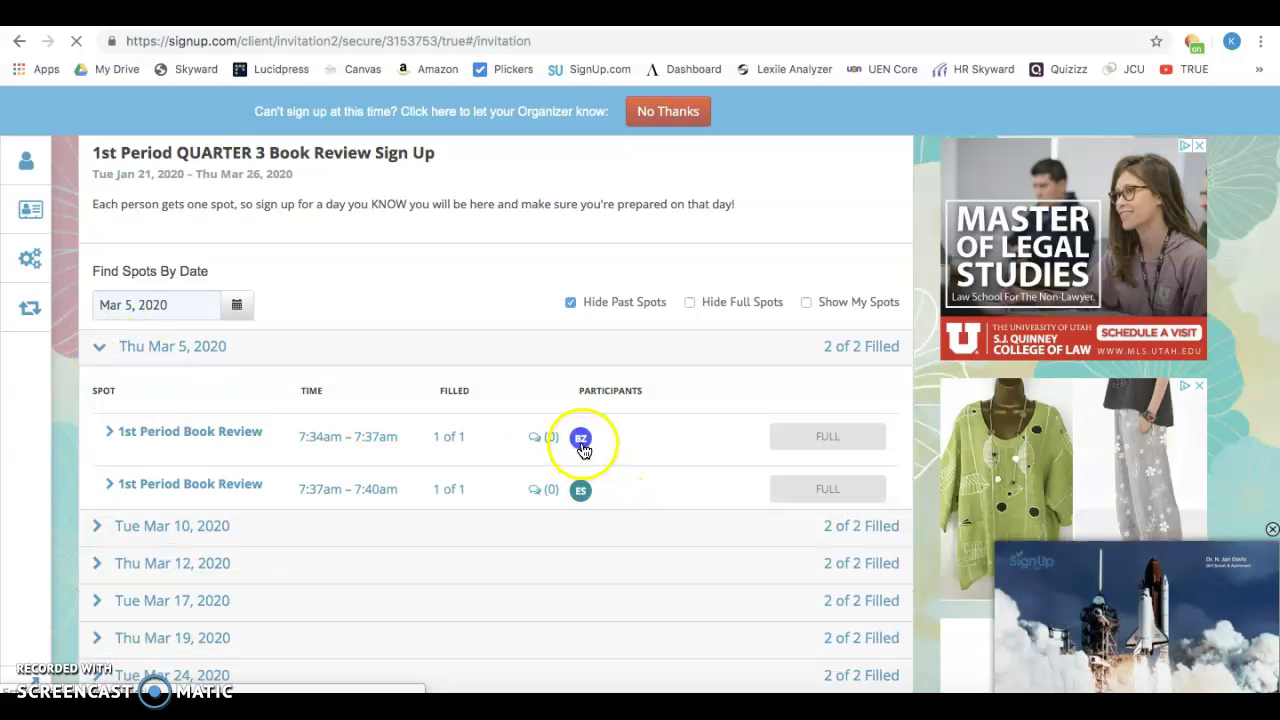
{"action": "left_click", "coordinate": [100, 346]}
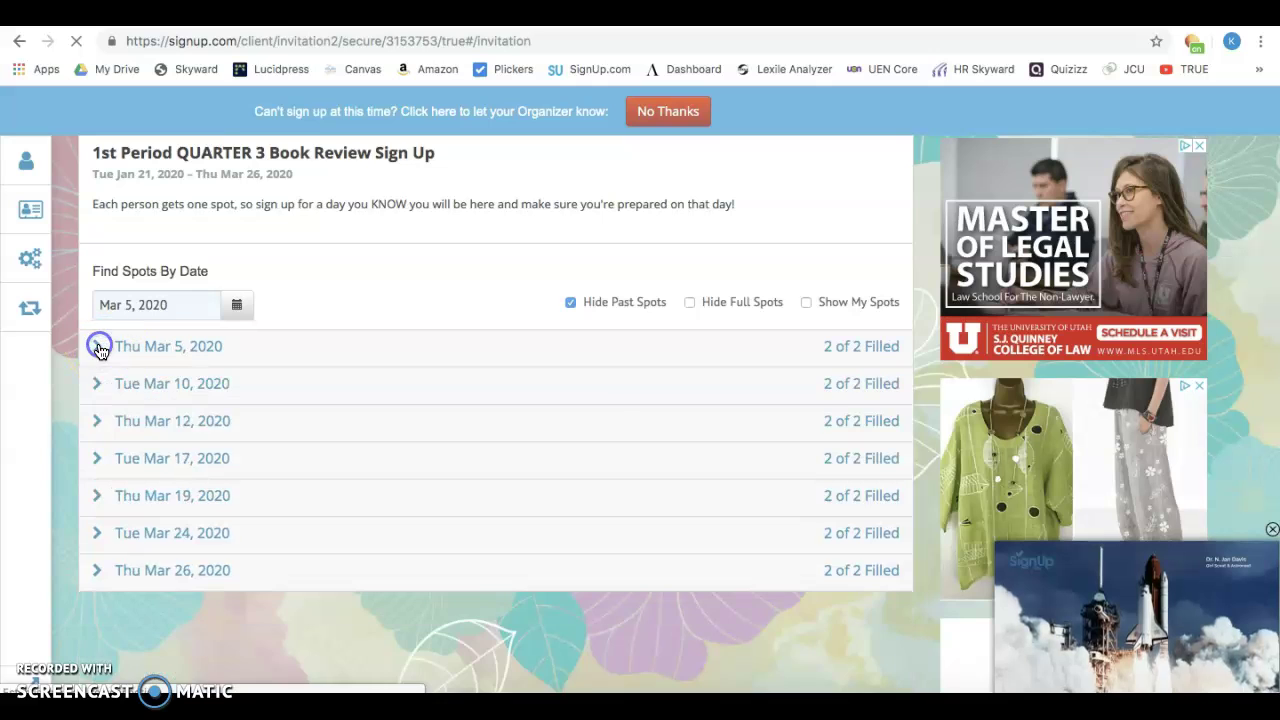
{"action": "scroll", "coordinate": [600, 370], "scroll_direction": "up", "scroll_amount": 3}
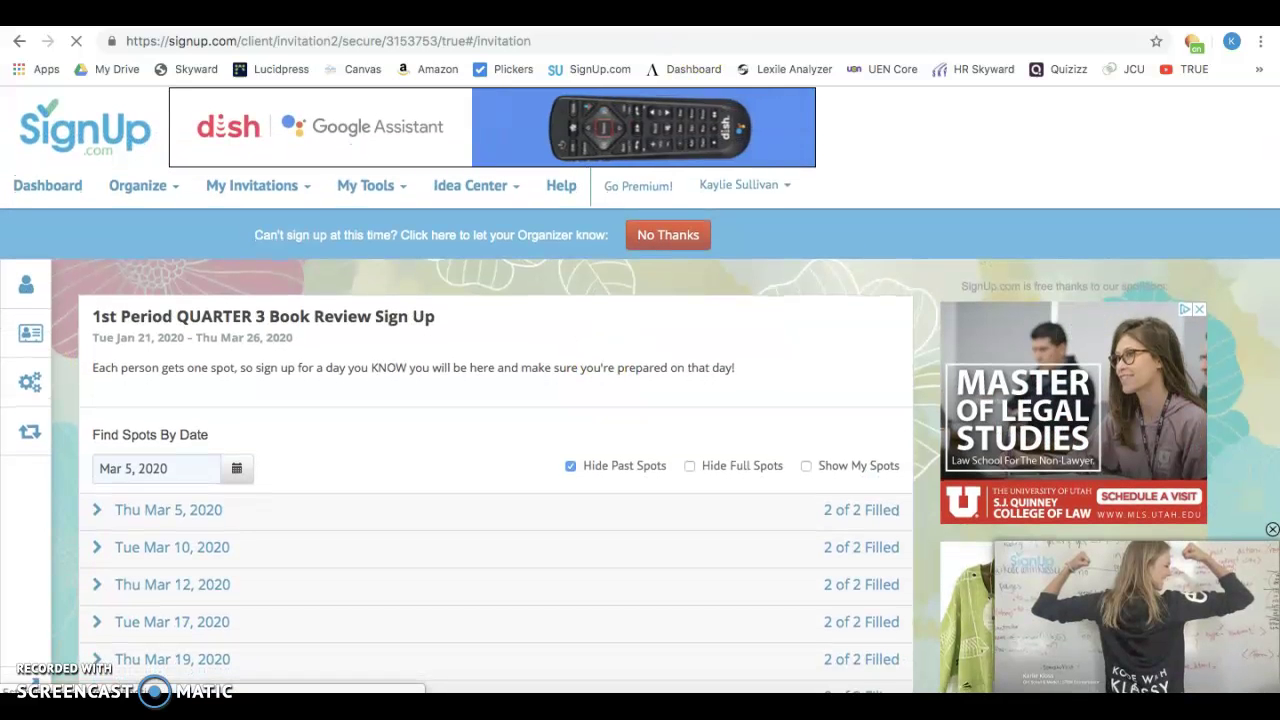
Step: Switch back to the ELA 6 home page in Canvas and go to the Quarter 3 Book Review Sign-Ups
{"action": "left_click", "coordinate": [455, 12]}
{"action": "left_click", "coordinate": [605, 12]}
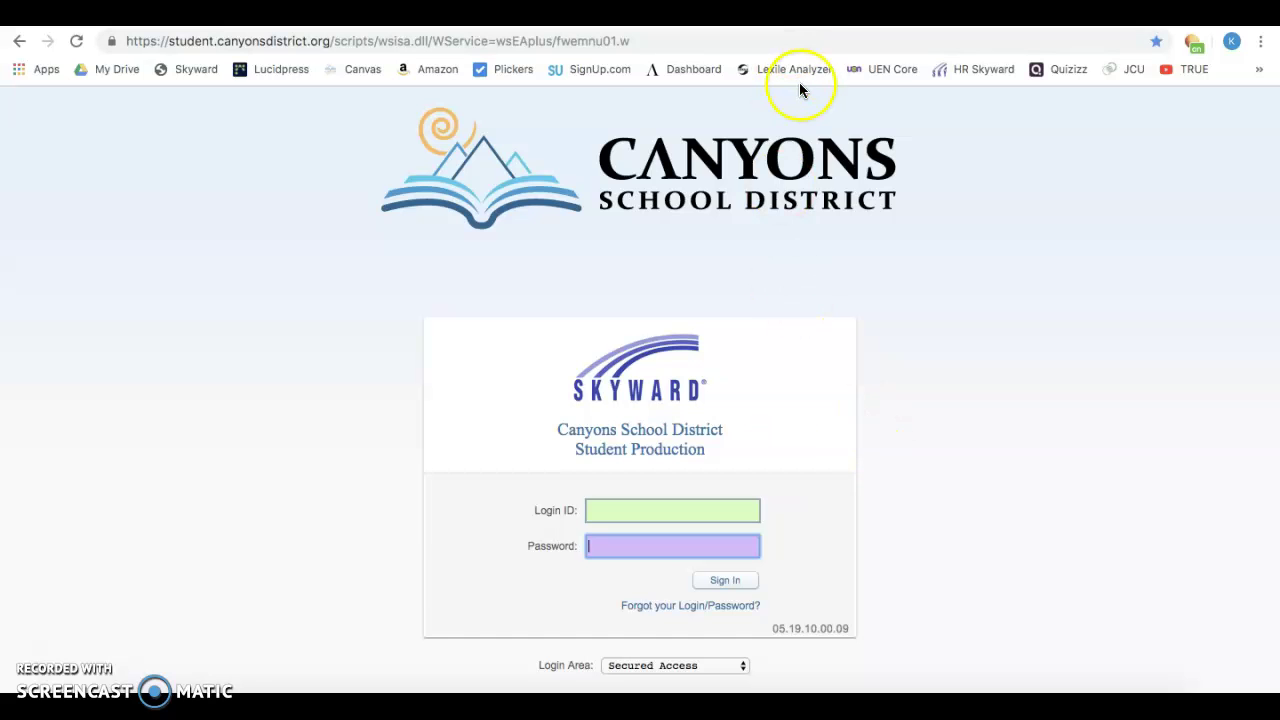
{"action": "left_click", "coordinate": [360, 72]}
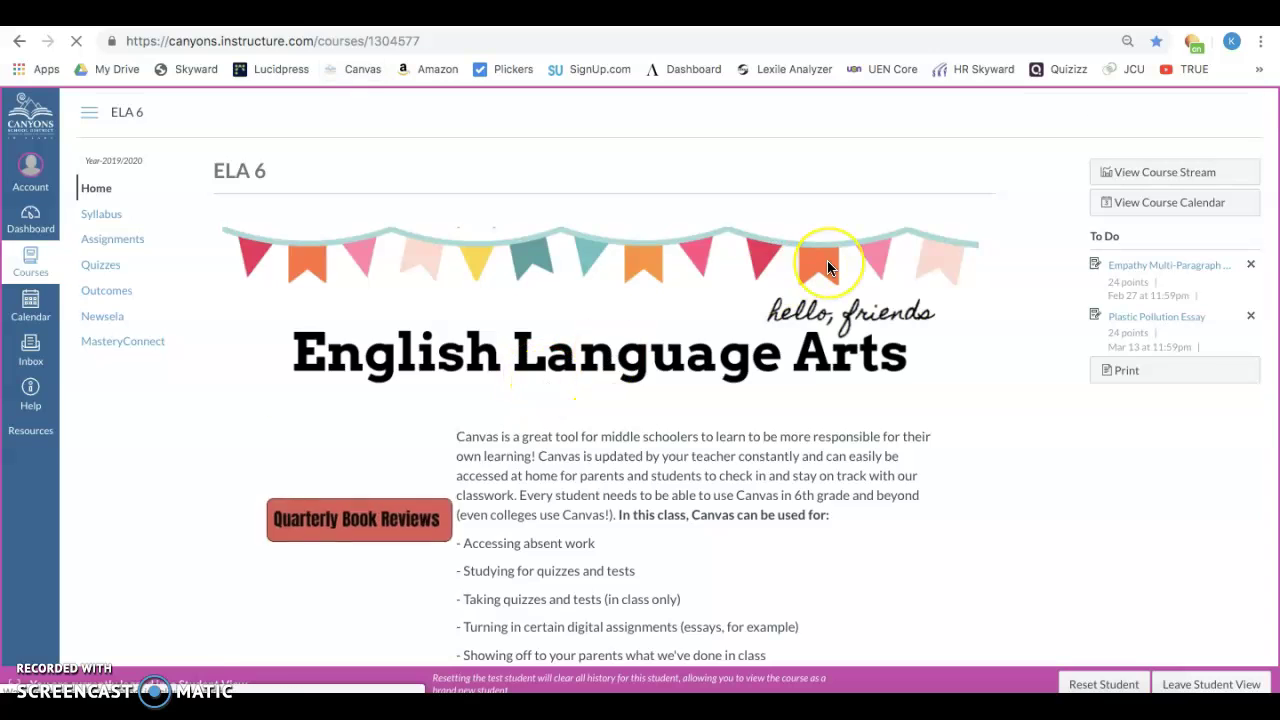
{"action": "scroll", "coordinate": [827, 262], "scroll_direction": "down", "scroll_amount": 3}
{"action": "scroll", "coordinate": [827, 260], "scroll_direction": "down", "scroll_amount": 4}
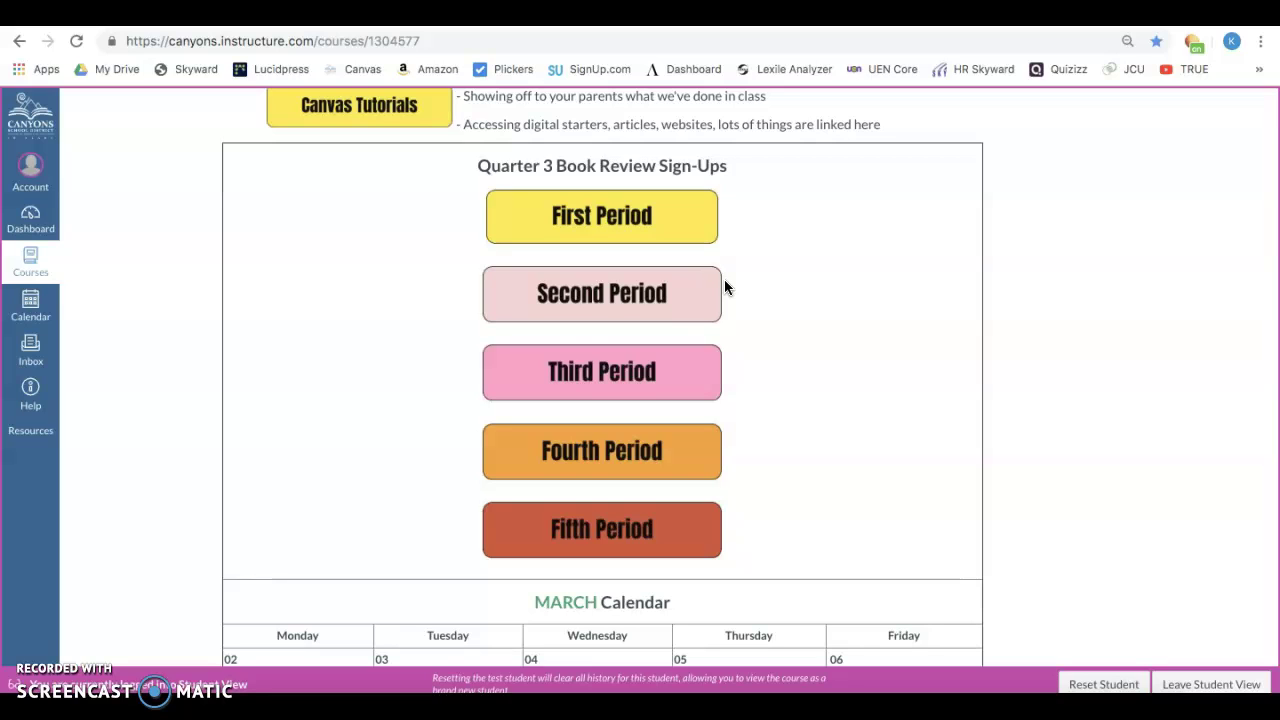
Step: Open the Quarterly Book Reviews page, look over the book review resources, and return to the course home page
{"action": "scroll", "coordinate": [517, 366], "scroll_direction": "up", "scroll_amount": 2}
{"action": "scroll", "coordinate": [517, 366], "scroll_direction": "up", "scroll_amount": 3}
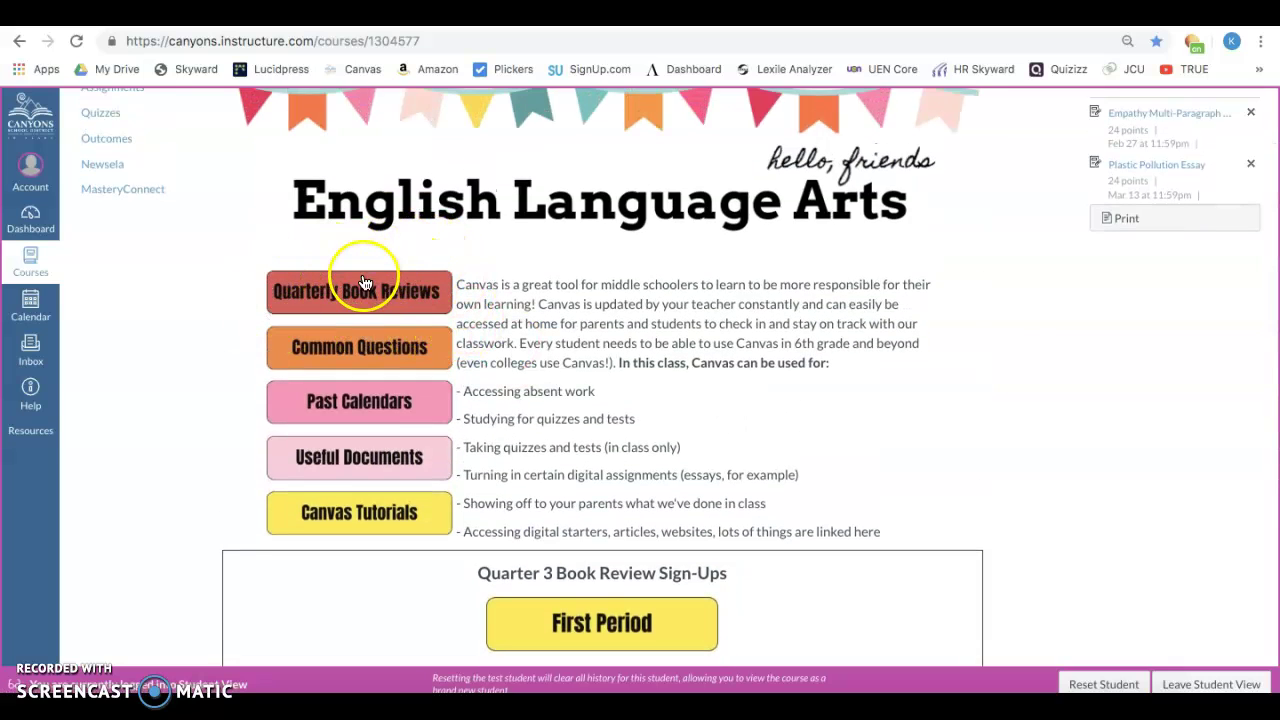
{"action": "left_click", "coordinate": [365, 293]}
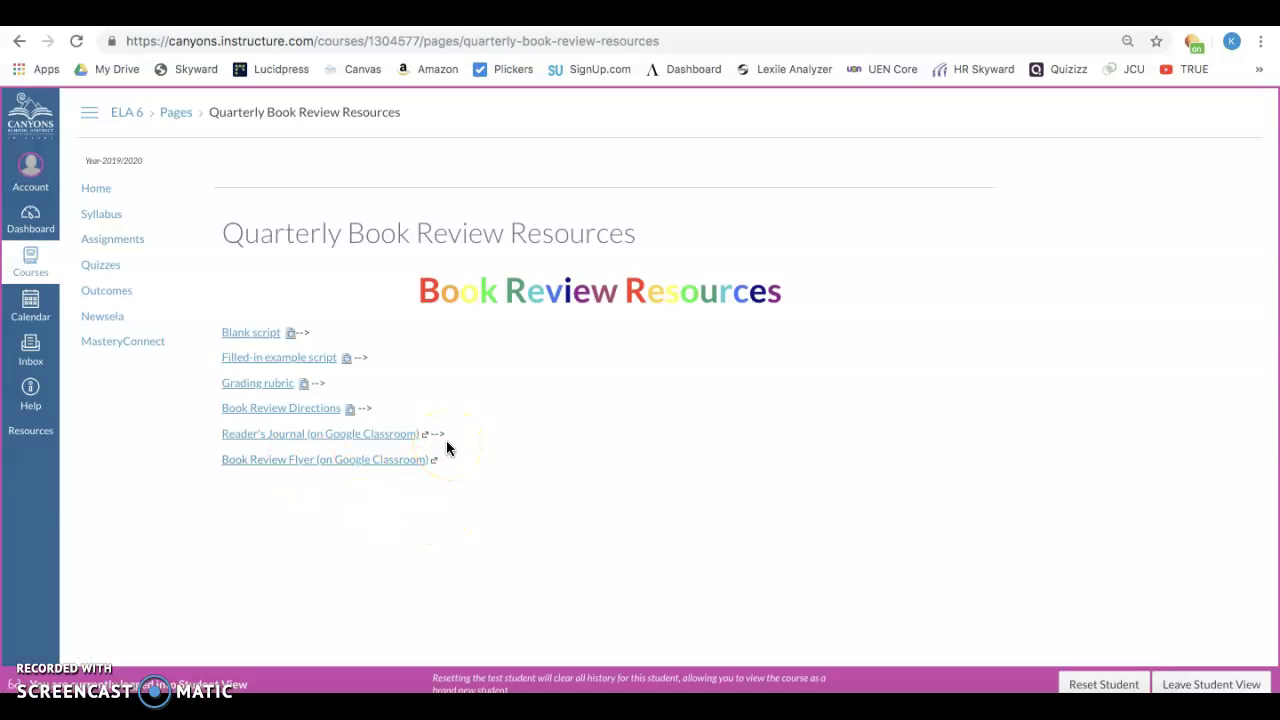
{"action": "left_click", "coordinate": [112, 192]}
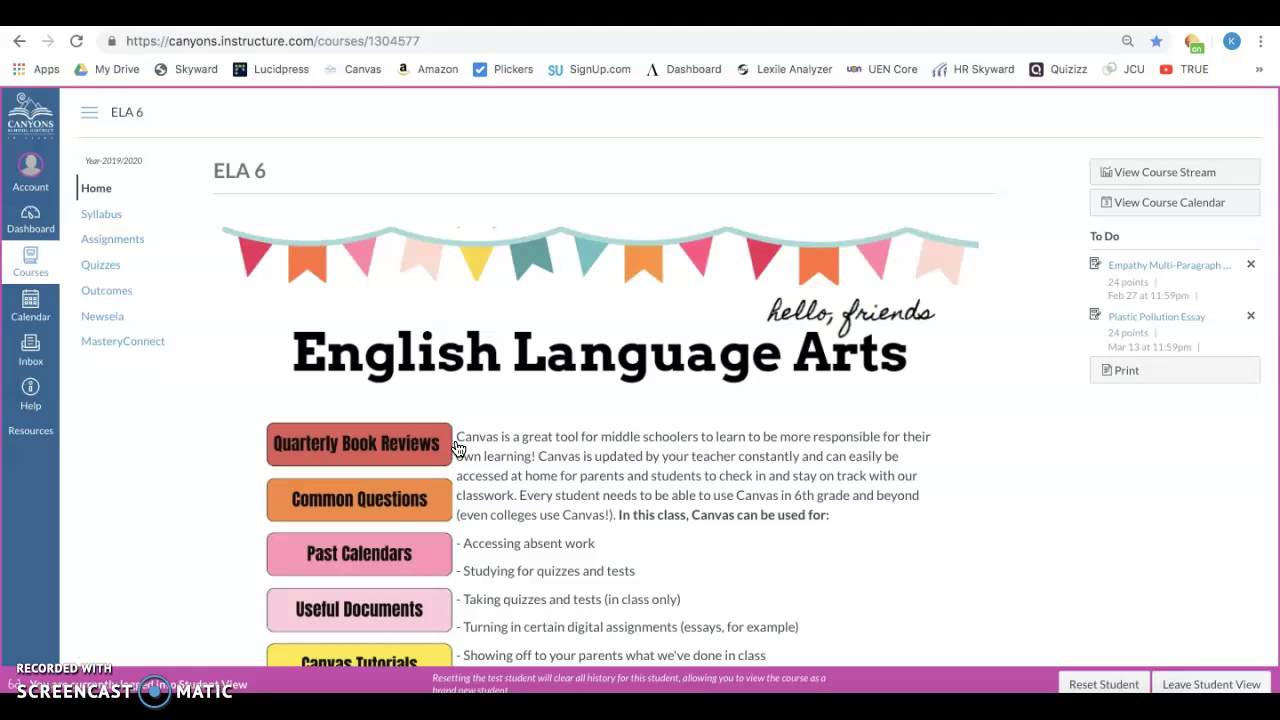
Step: Open the Common Questions page, read through the frequently asked questions and answers, and return to the course home page
{"action": "left_click", "coordinate": [421, 502]}
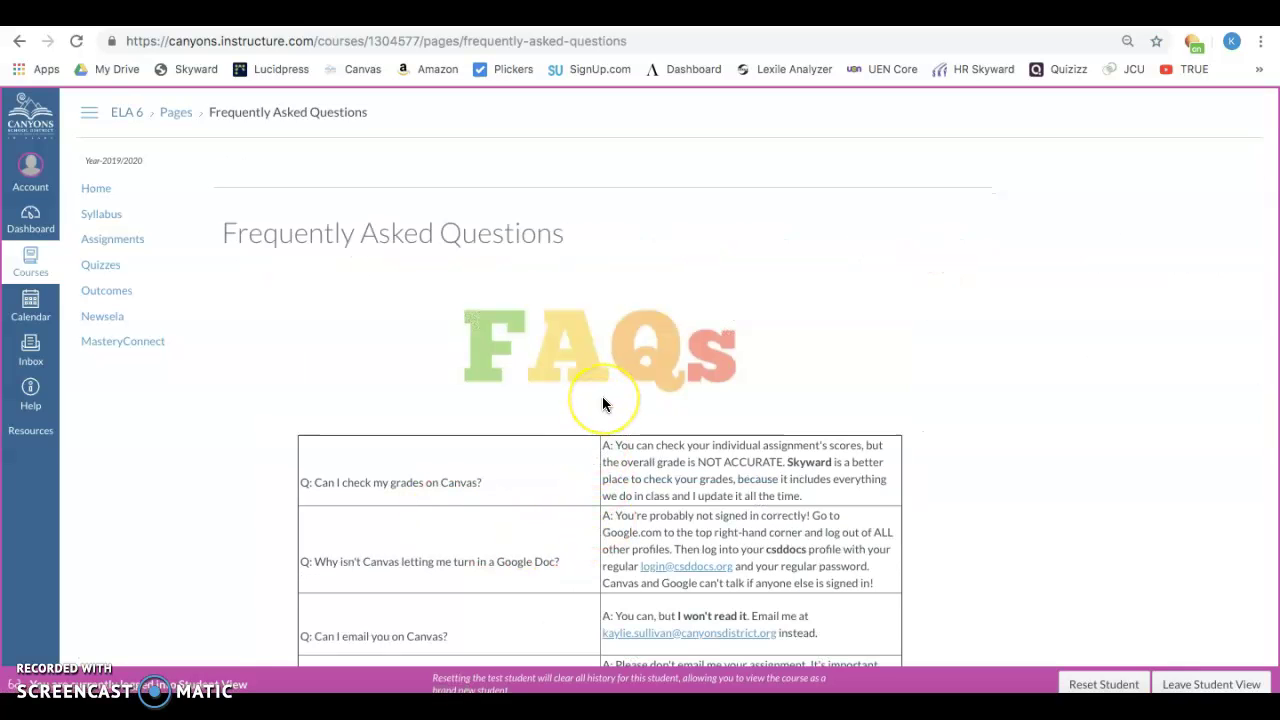
{"action": "scroll", "coordinate": [602, 404], "scroll_direction": "down", "scroll_amount": 2}
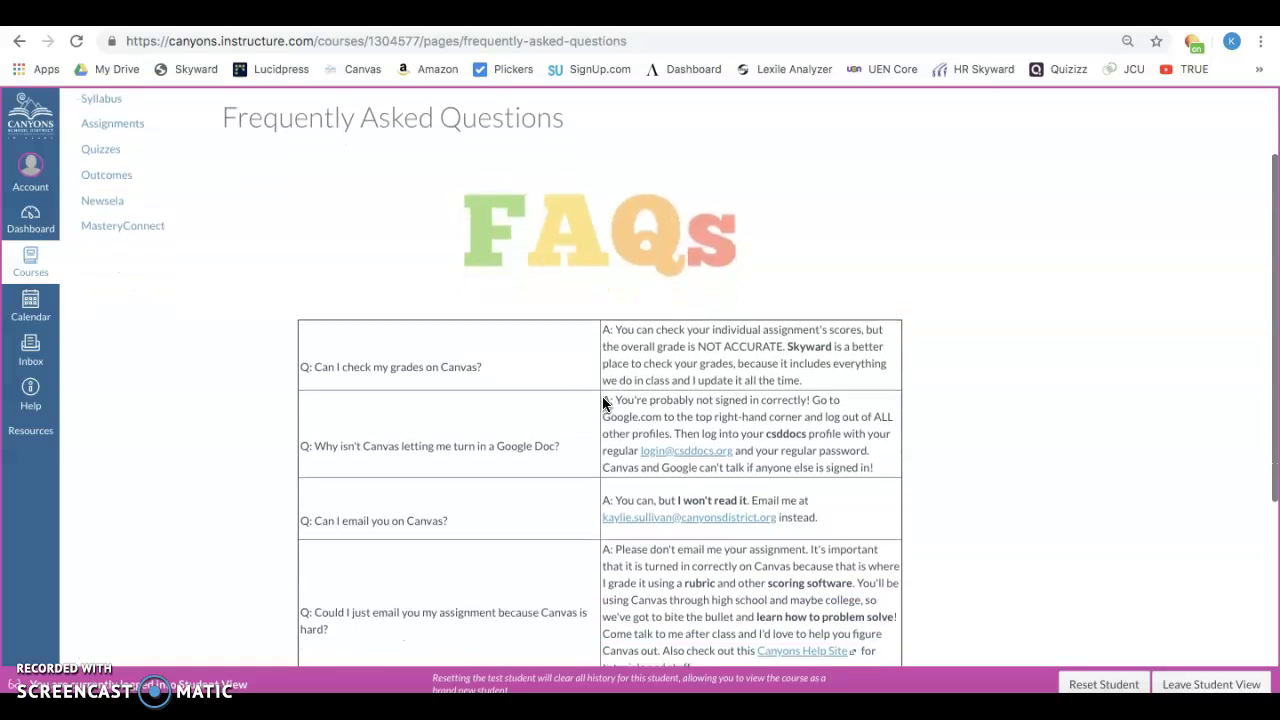
{"action": "scroll", "coordinate": [603, 398], "scroll_direction": "down", "scroll_amount": 4}
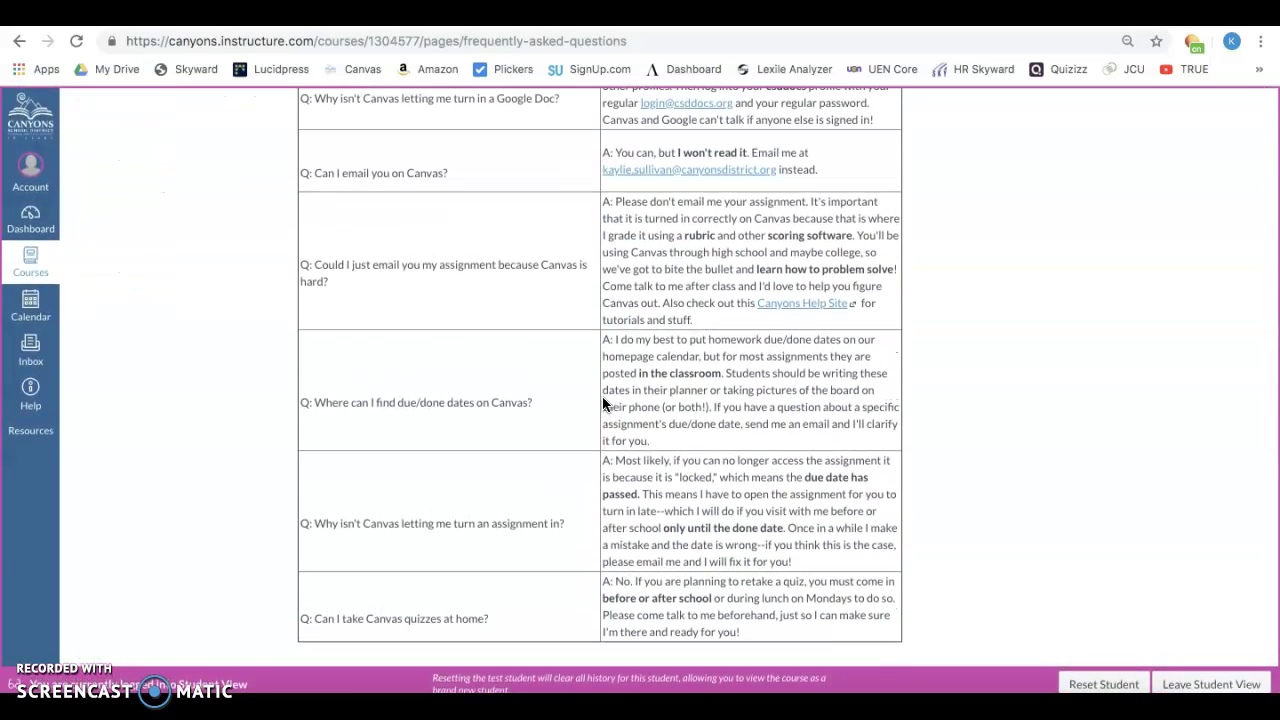
{"action": "scroll", "coordinate": [602, 404], "scroll_direction": "up", "scroll_amount": 6}
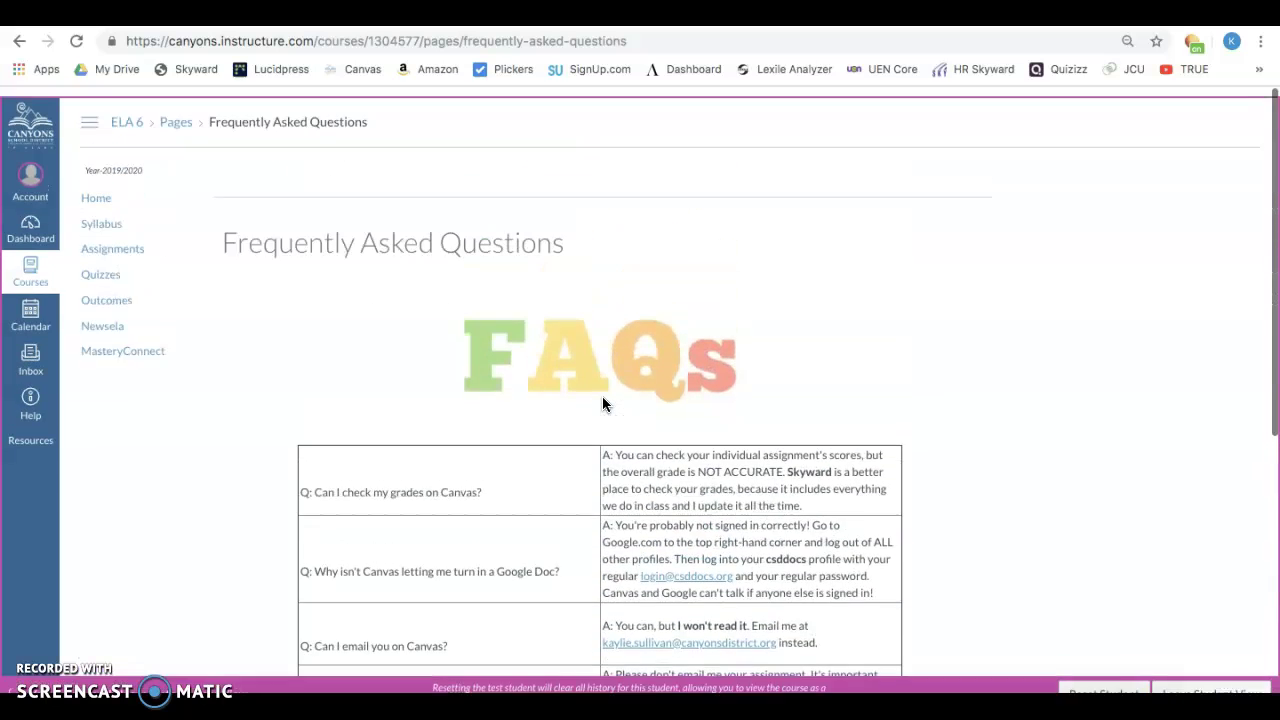
{"action": "left_click", "coordinate": [96, 196]}
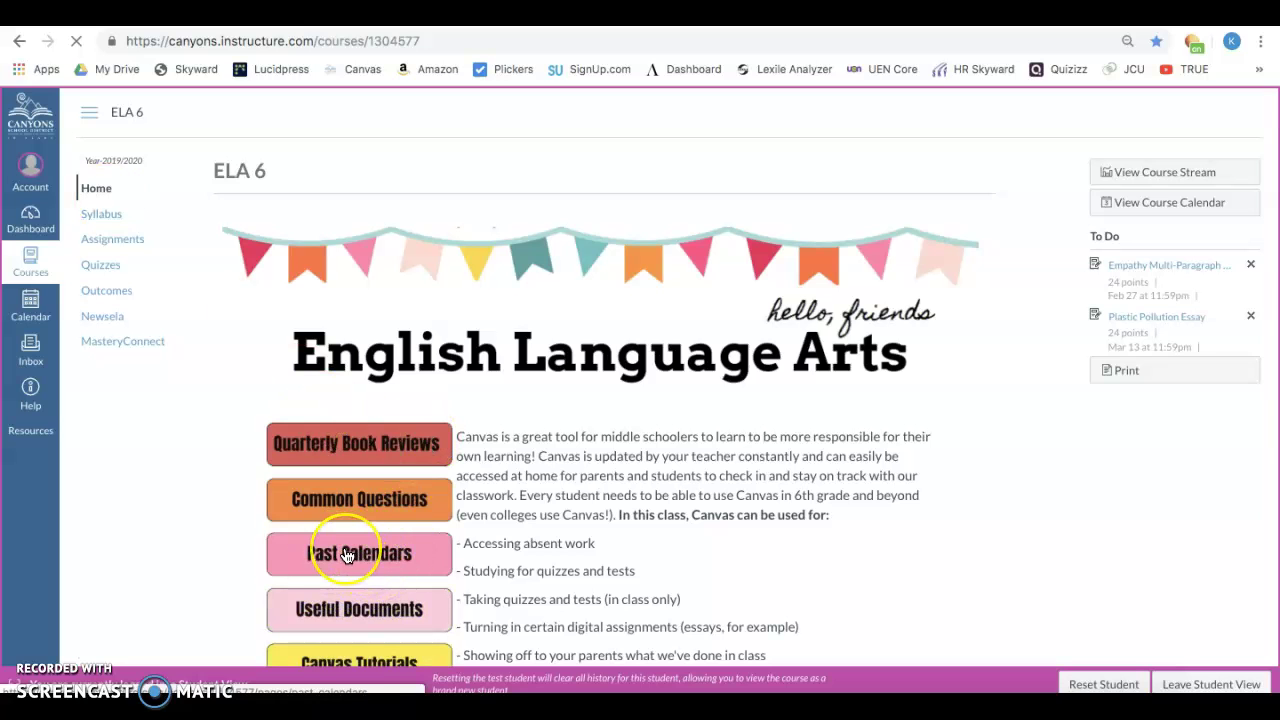
Step: Open the February calendar from Past Calendars, review its daily lessons and linked assignments, and return to the course home page
{"action": "scroll", "coordinate": [345, 555], "scroll_direction": "down", "scroll_amount": 1}
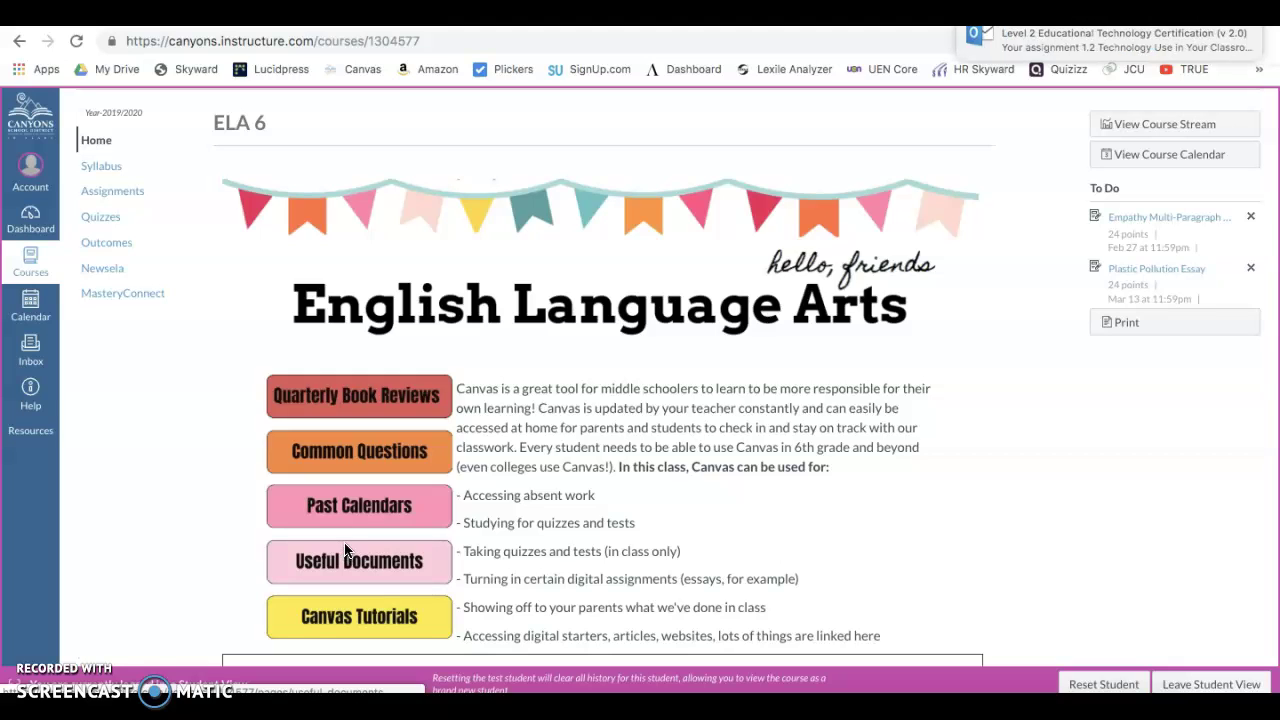
{"action": "left_click", "coordinate": [349, 514]}
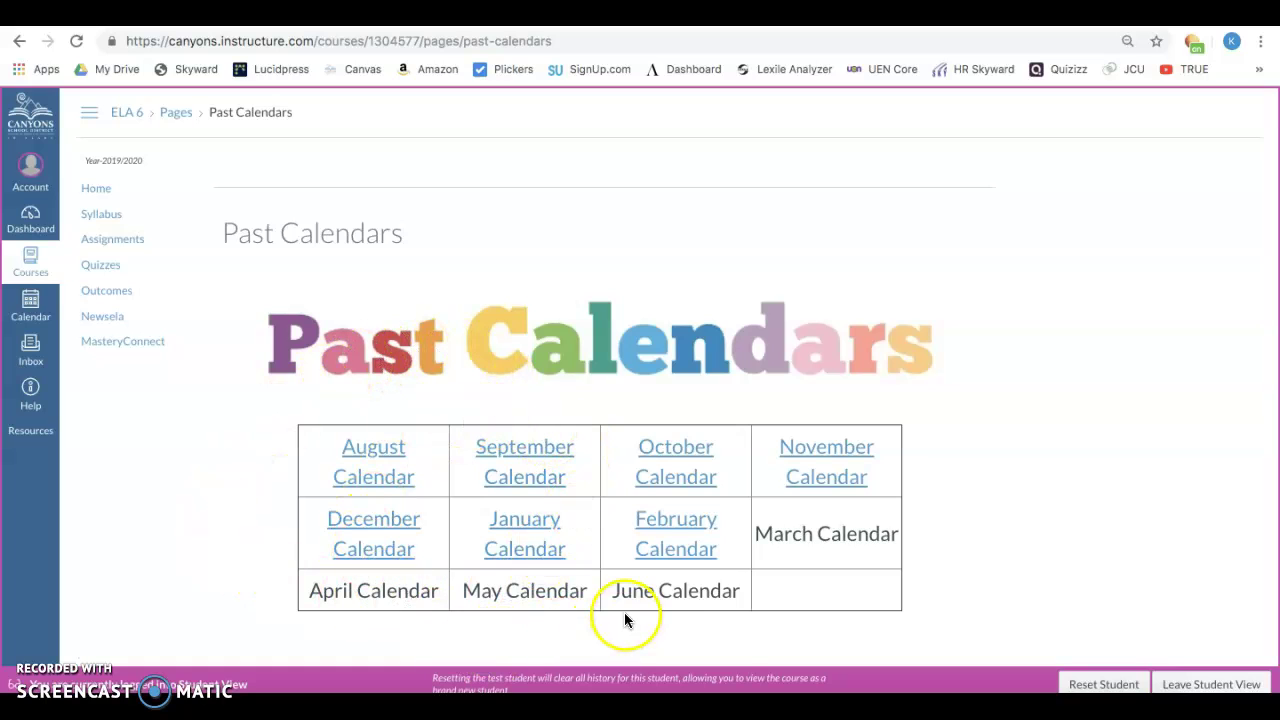
{"action": "left_click", "coordinate": [688, 530]}
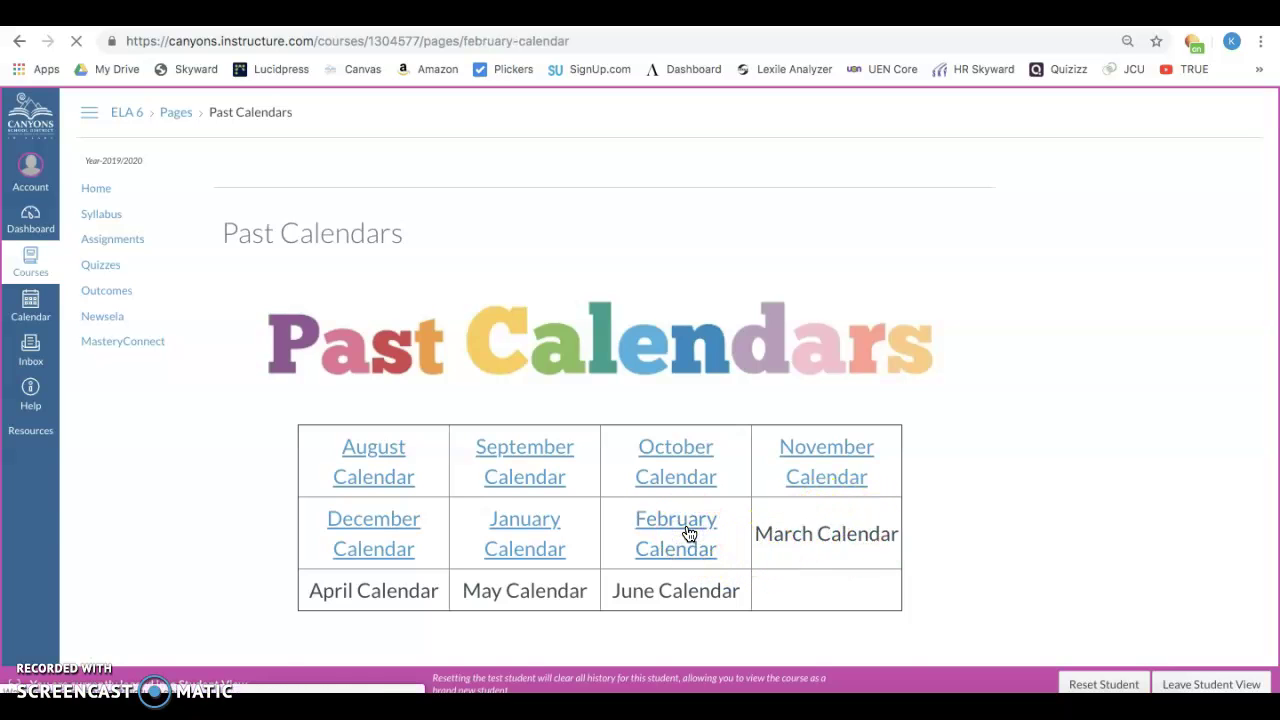
{"action": "scroll", "coordinate": [768, 463], "scroll_direction": "down", "scroll_amount": 5}
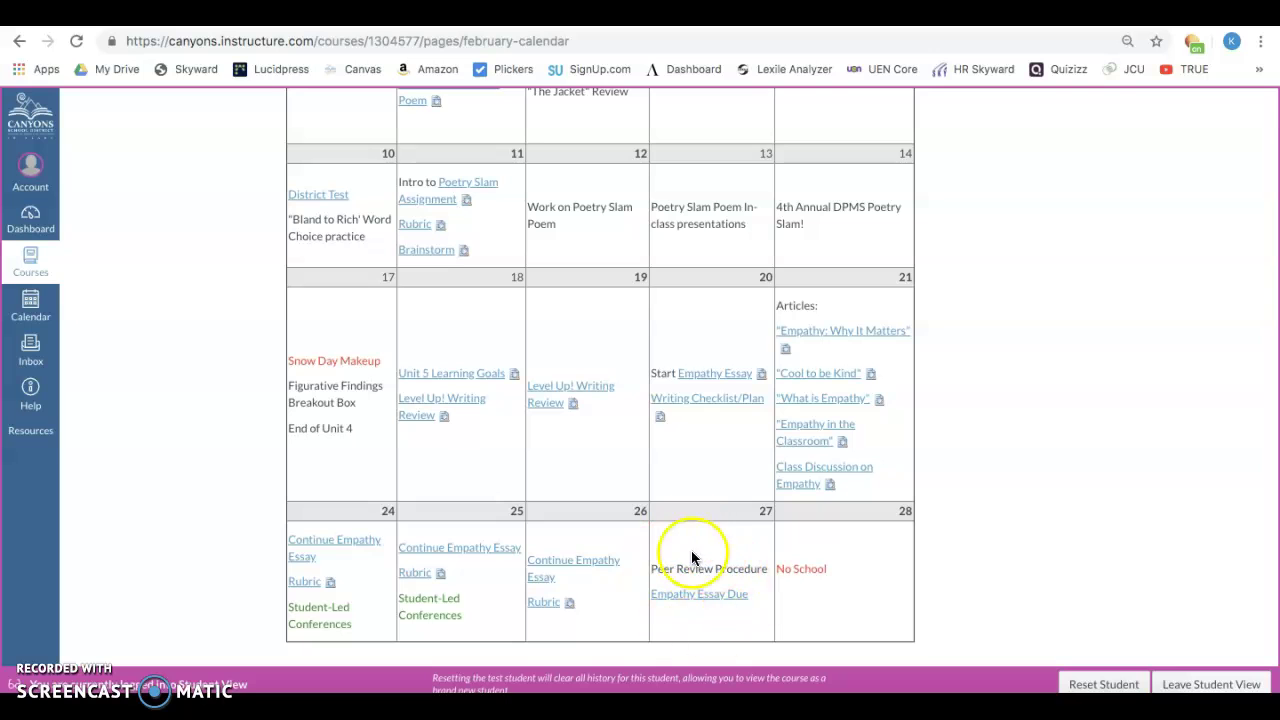
{"action": "scroll", "coordinate": [691, 570], "scroll_direction": "up", "scroll_amount": 4}
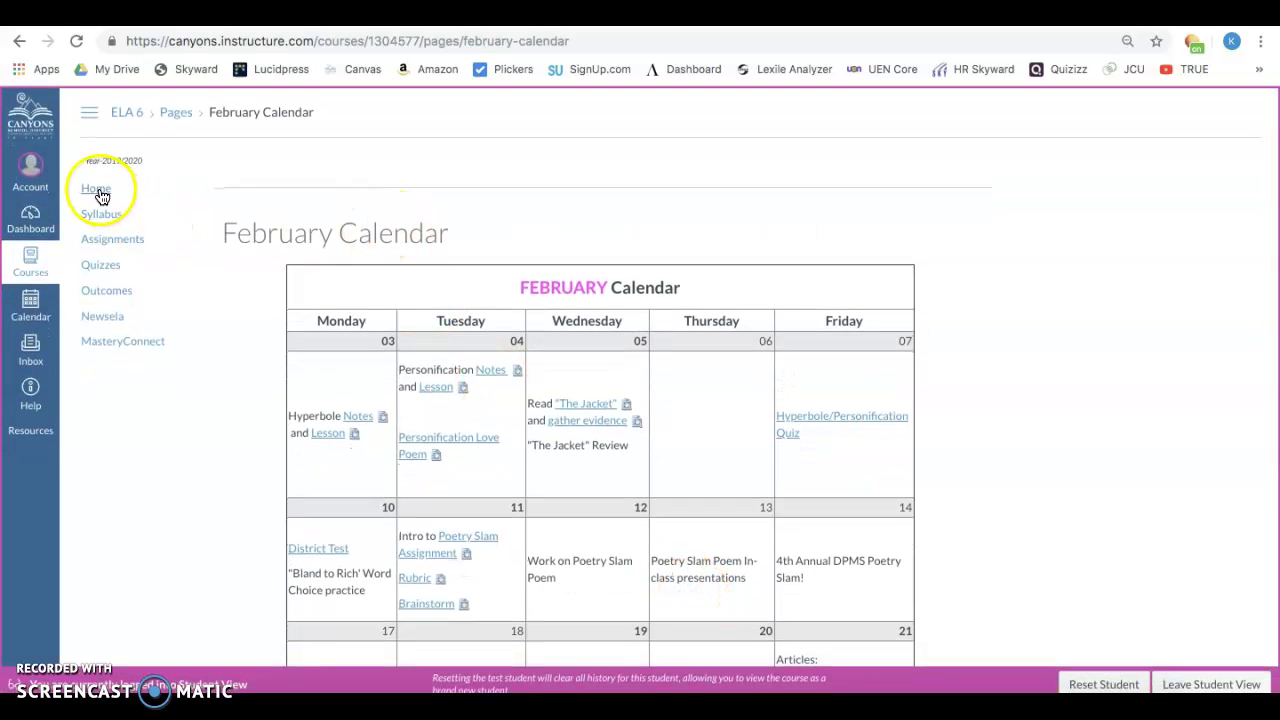
{"action": "left_click", "coordinate": [97, 190]}
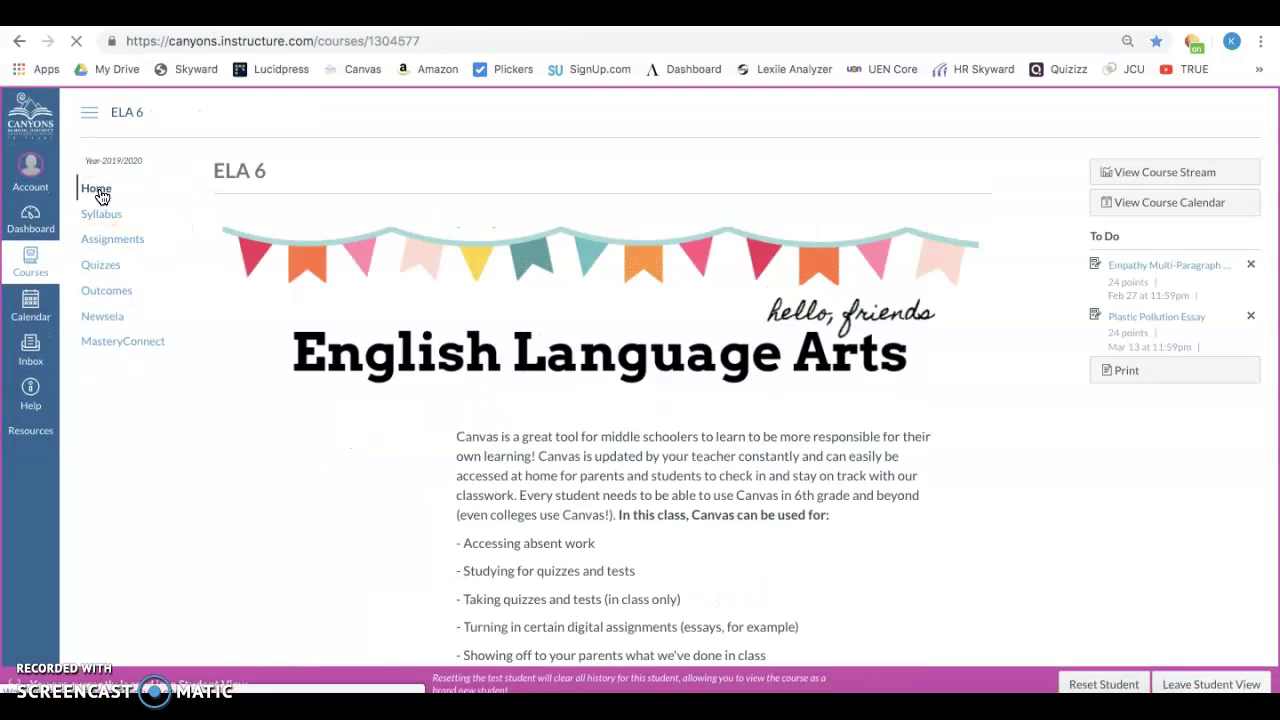